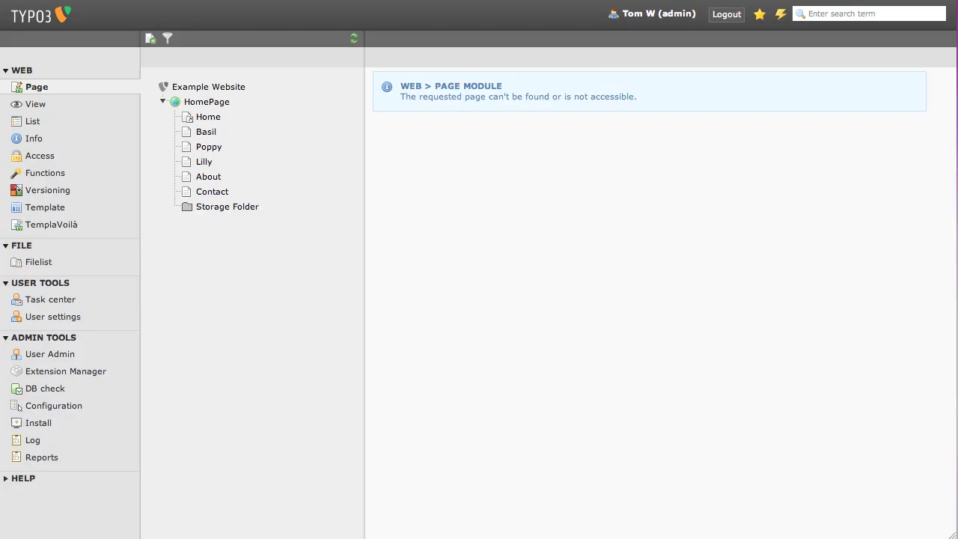
Install Indexed Search Engine, ignoring the doc_indexed_search suggestion and creating all its index tables.
click(104, 381)
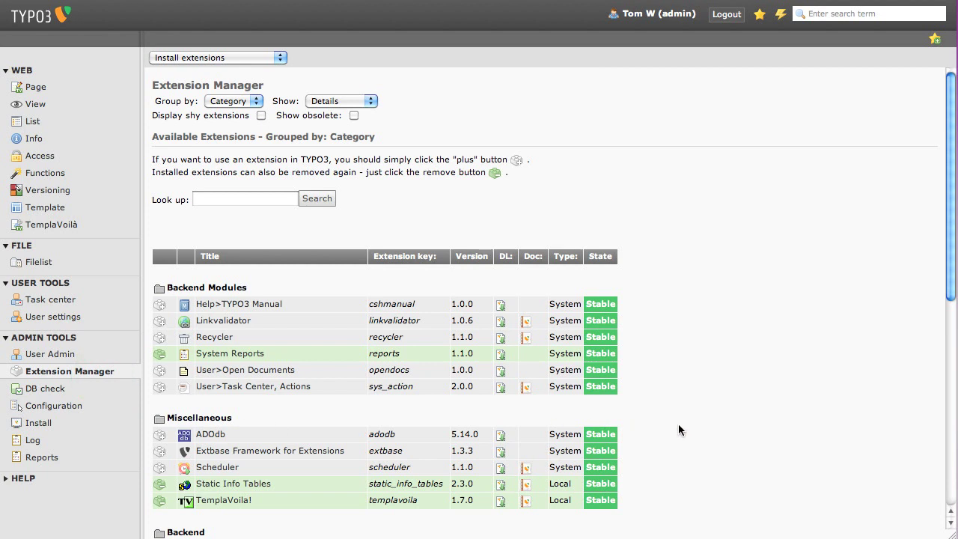
scroll(678, 423, down, 5)
scroll(678, 424, down, 5)
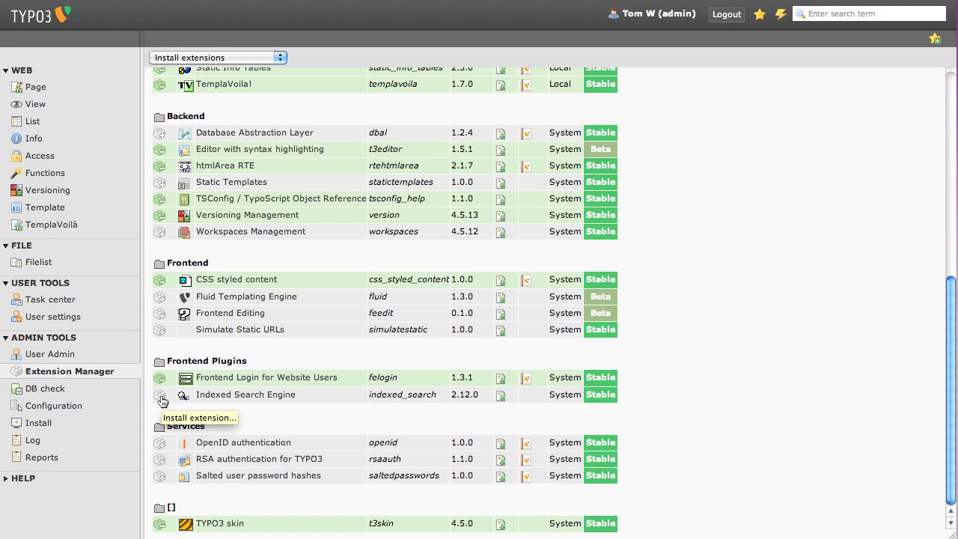
click(162, 401)
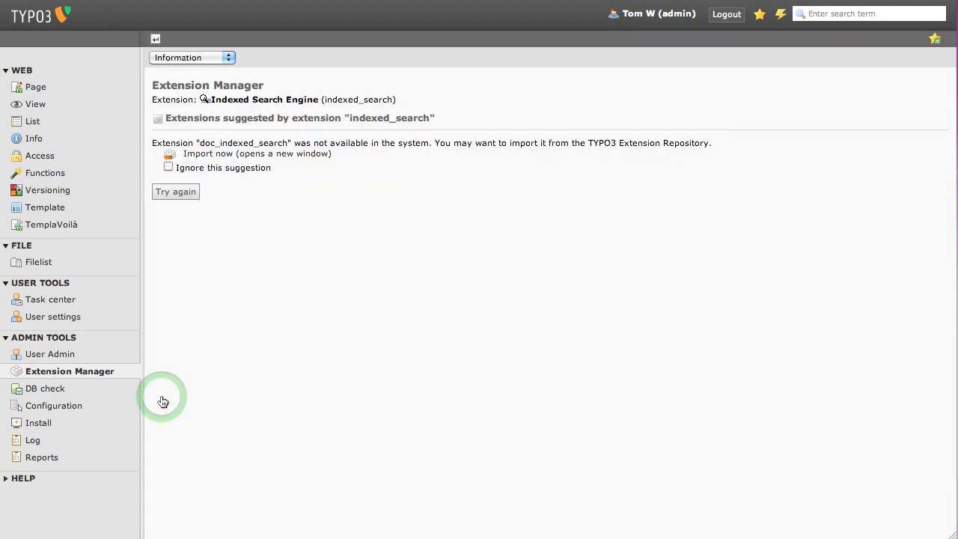
click(217, 170)
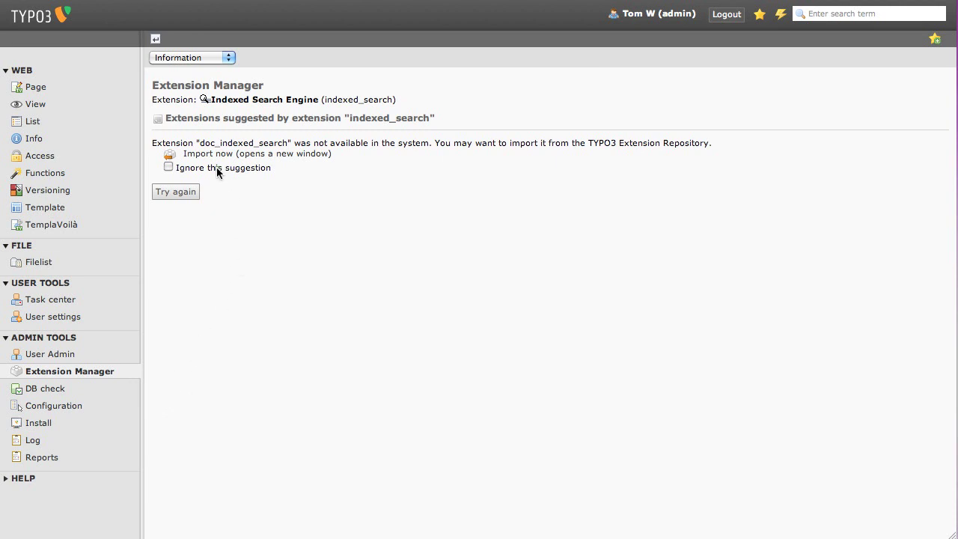
click(187, 193)
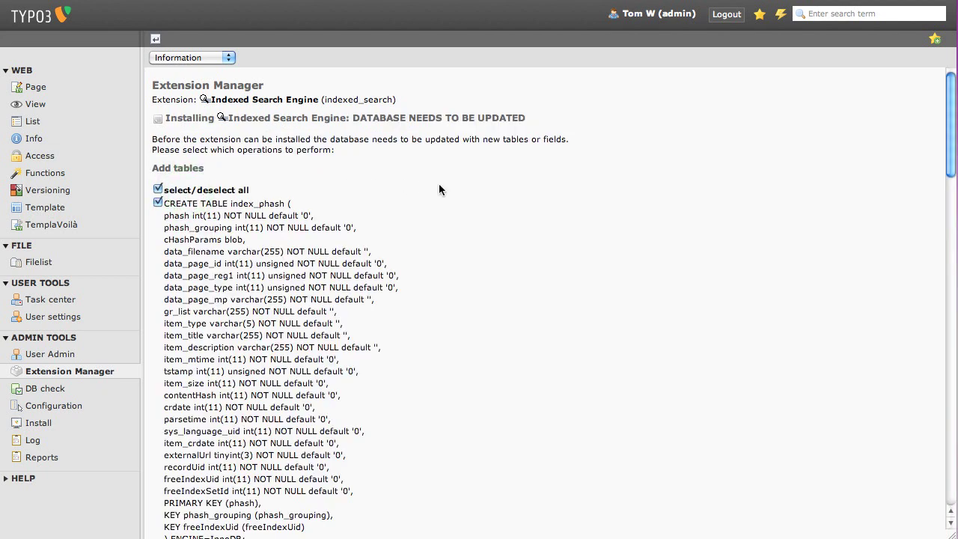
scroll(440, 185, down, 20)
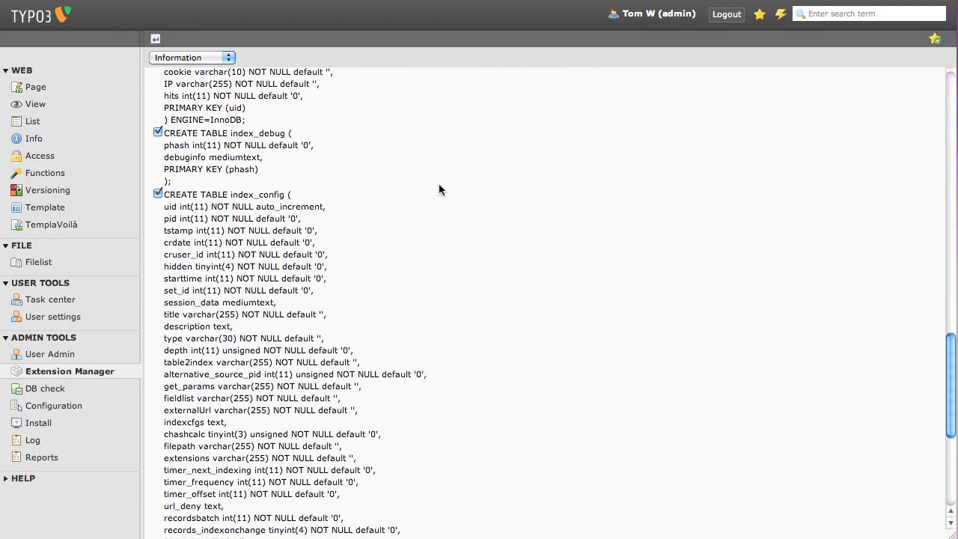
scroll(439, 189, down, 5)
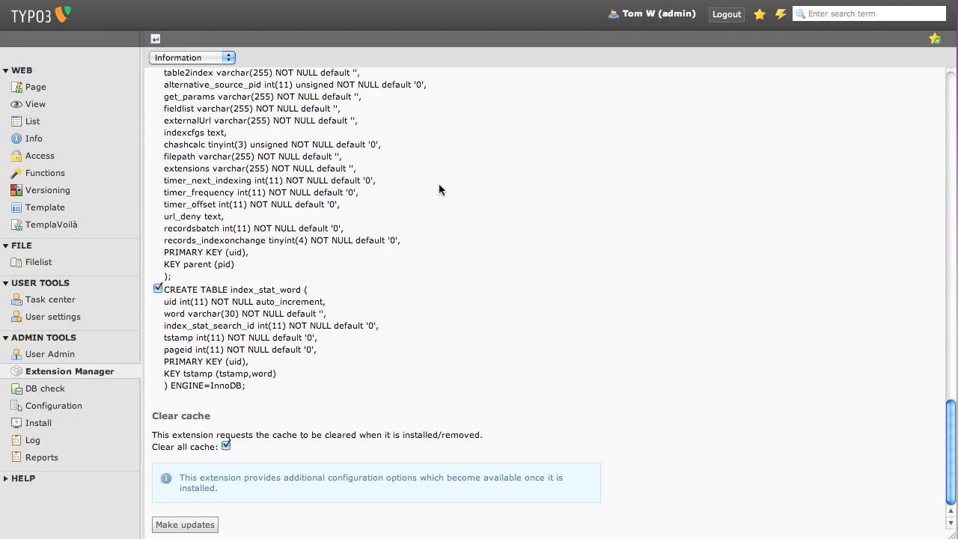
click(183, 525)
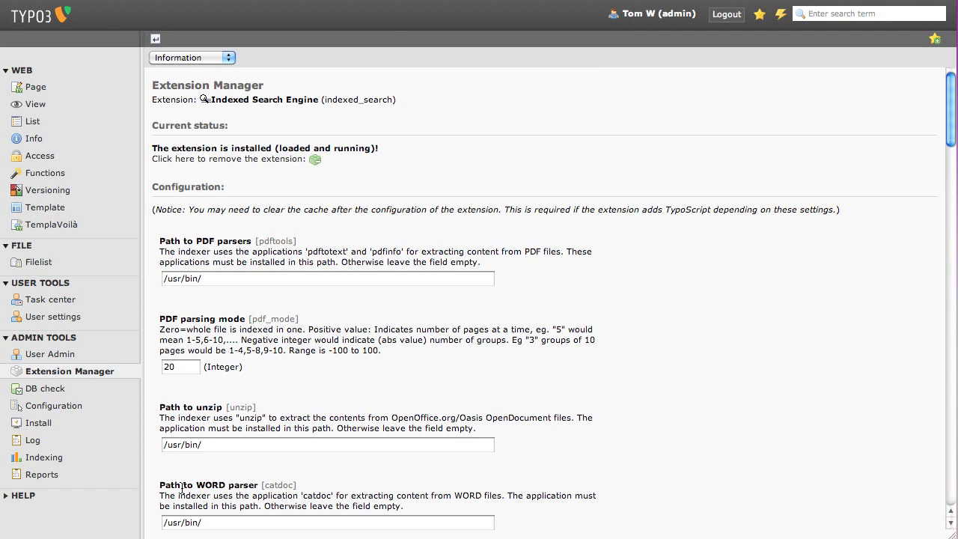
Check that Indexing statistics show zero records, then view Template tools listing HomePage's template.
click(109, 459)
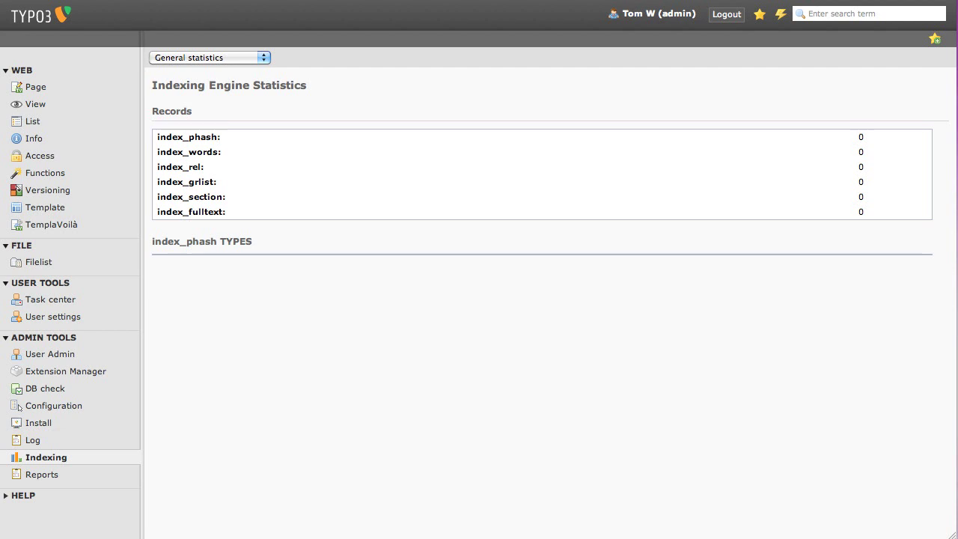
click(84, 213)
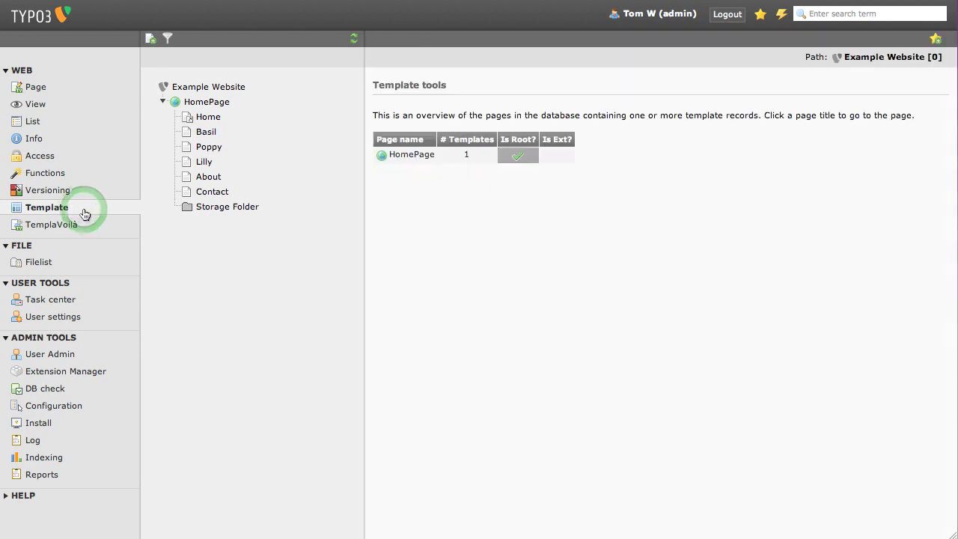
Append '#Comment - Enable indexed_search' and page.config.index_enable = 1 to HomePage's template Setup, and save.
click(423, 156)
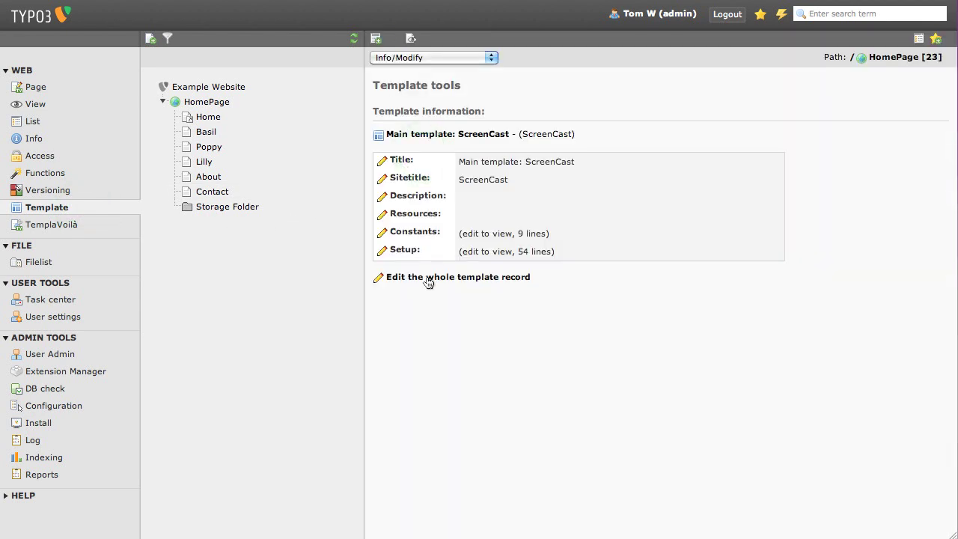
click(428, 280)
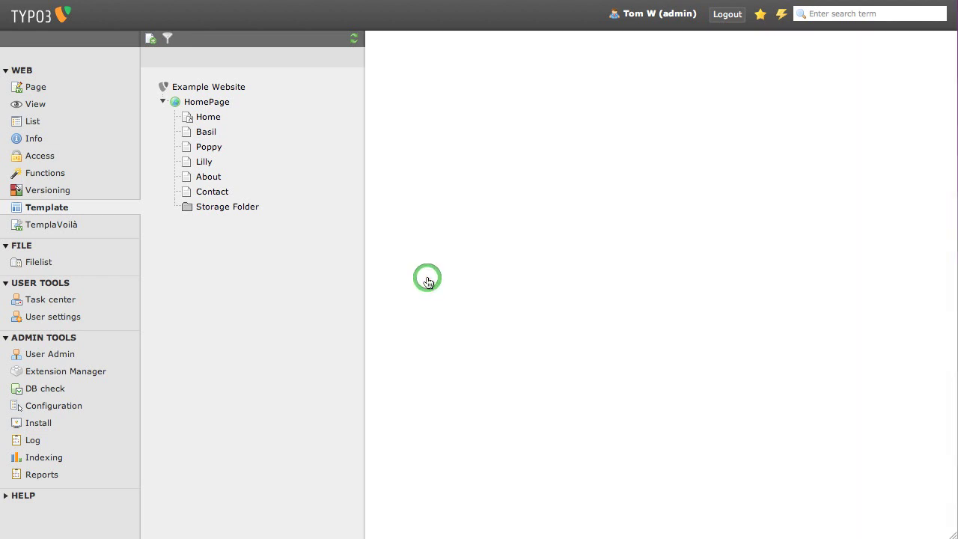
scroll(835, 243, down, 5)
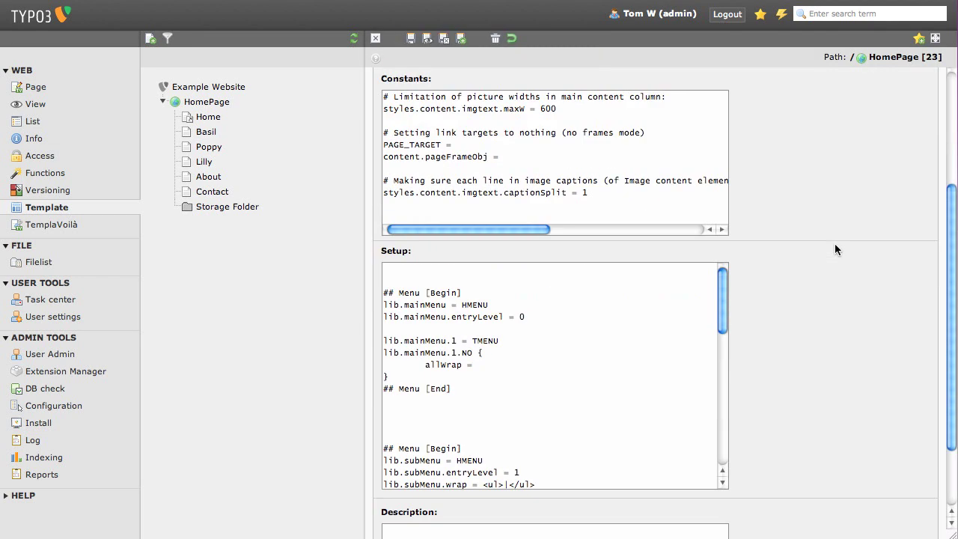
scroll(656, 251, down, 10)
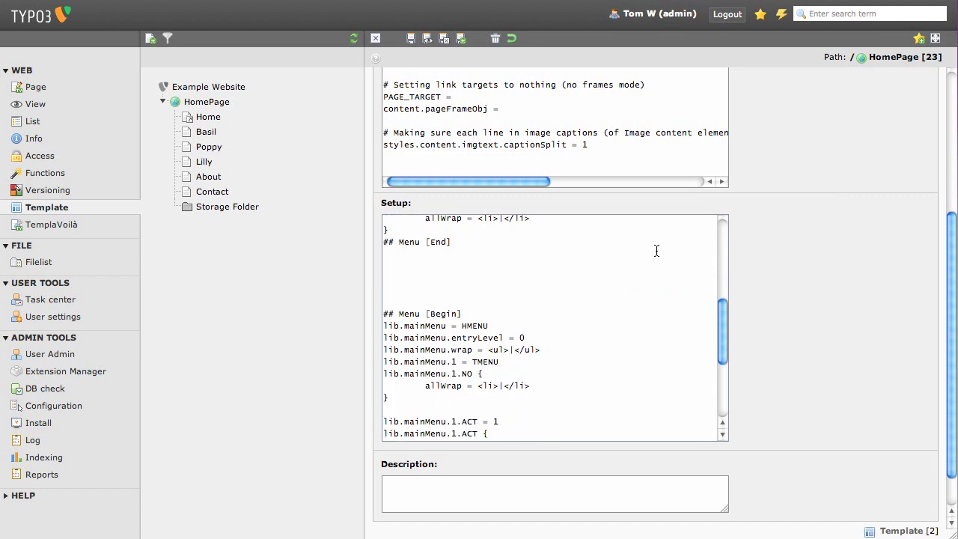
click(650, 362)
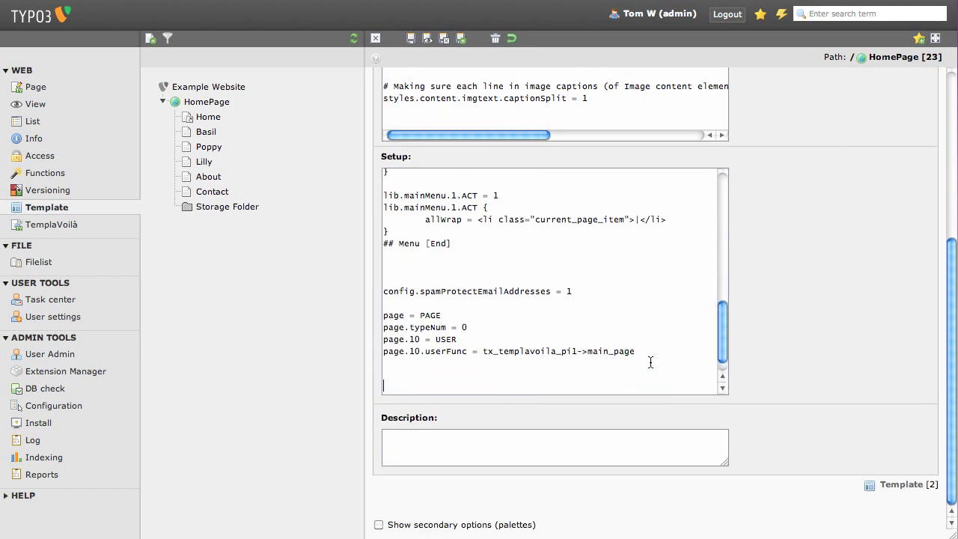
text(#Comment - Enable indexed_se)
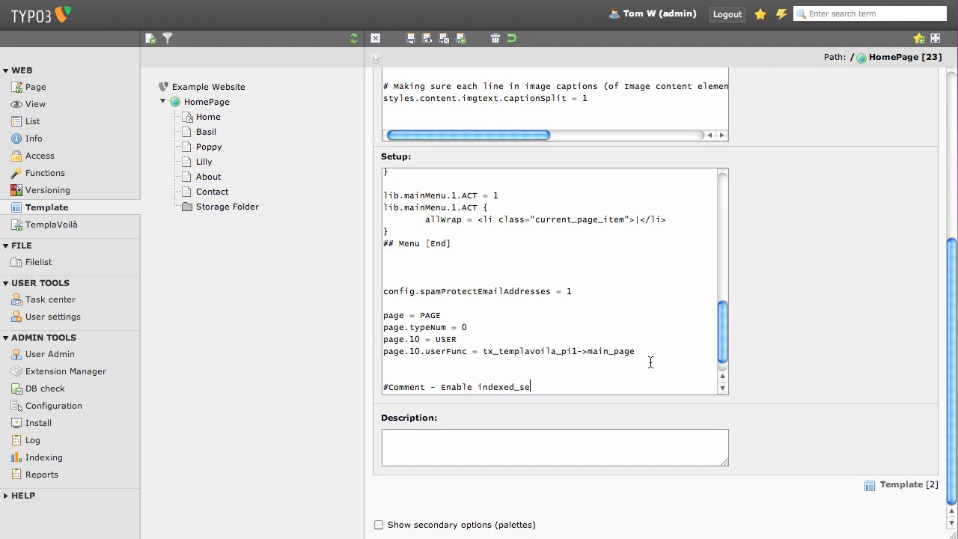
text(arch)
key(Return)
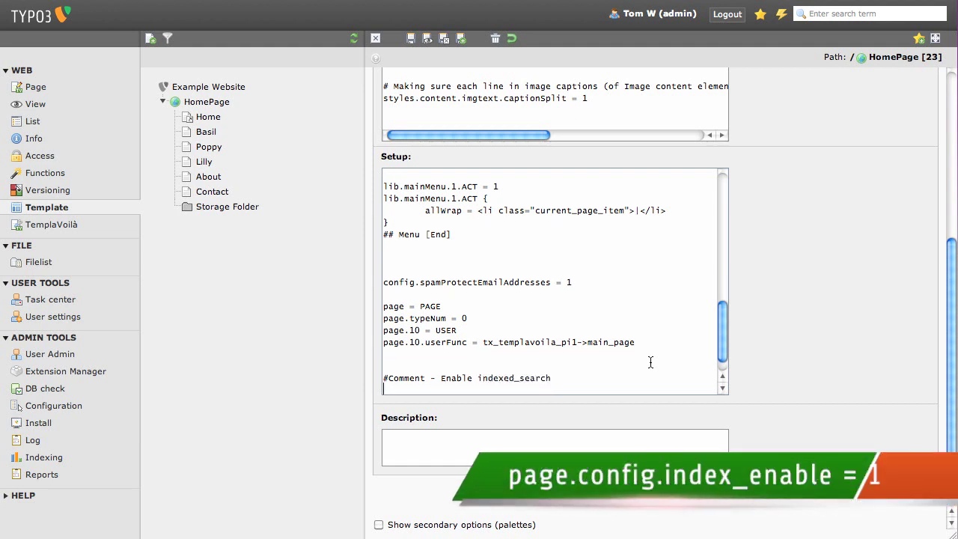
key(Return)
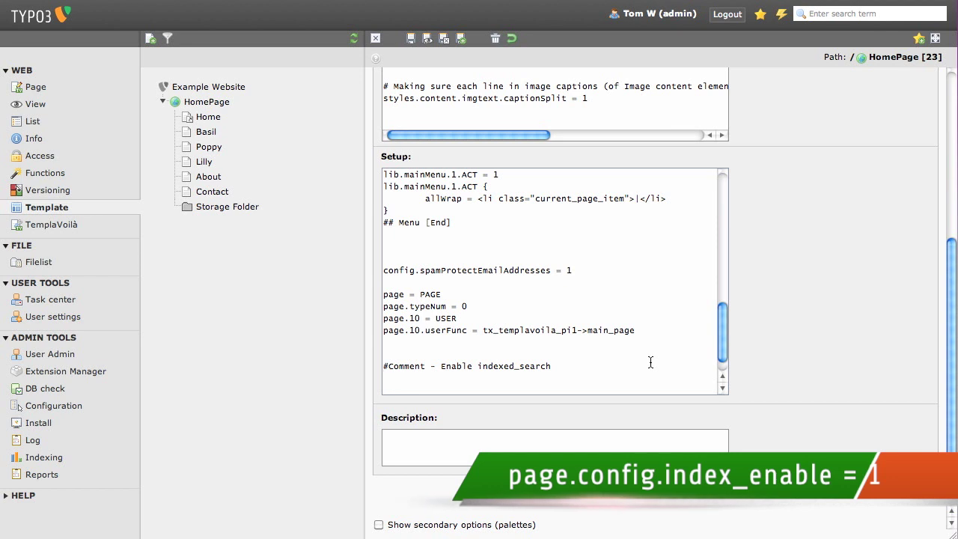
text(page.config.index_enable = 1)
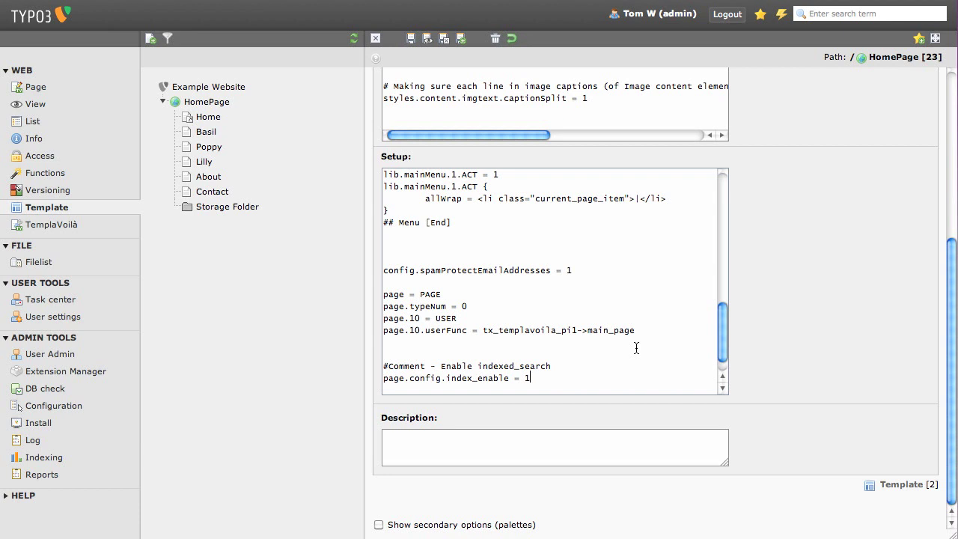
click(411, 40)
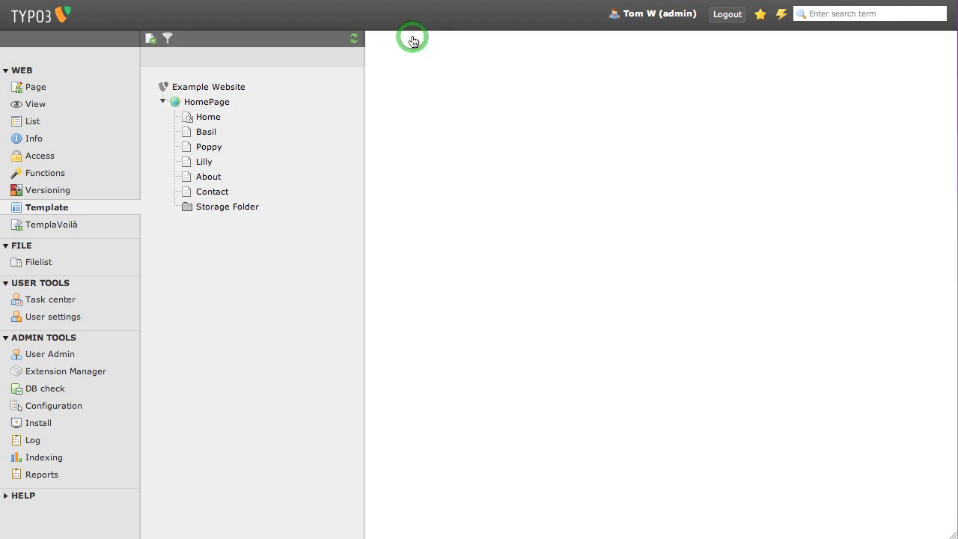
Clear all caches, then visit the Basil, Poppy, Lilly and Home pages in Safari.
click(782, 14)
click(769, 35)
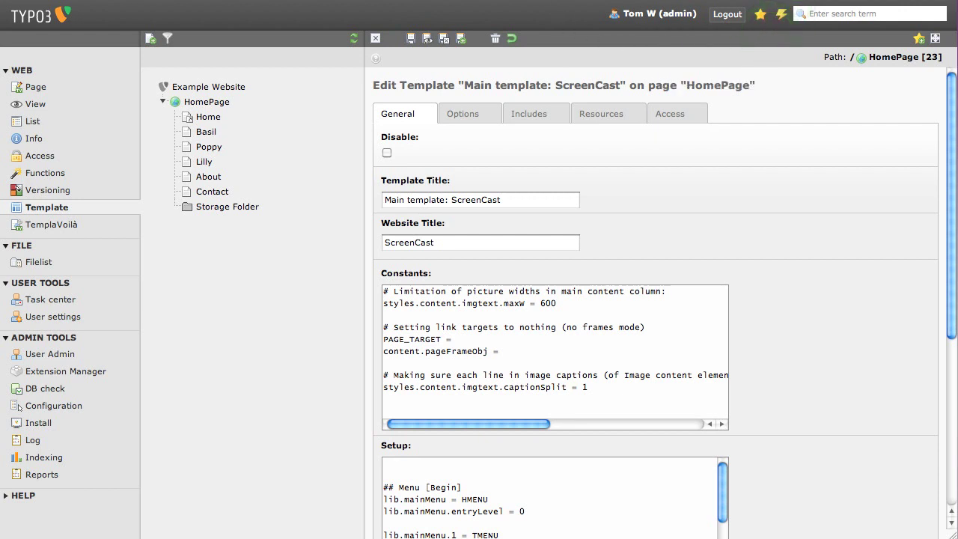
click(538, 0)
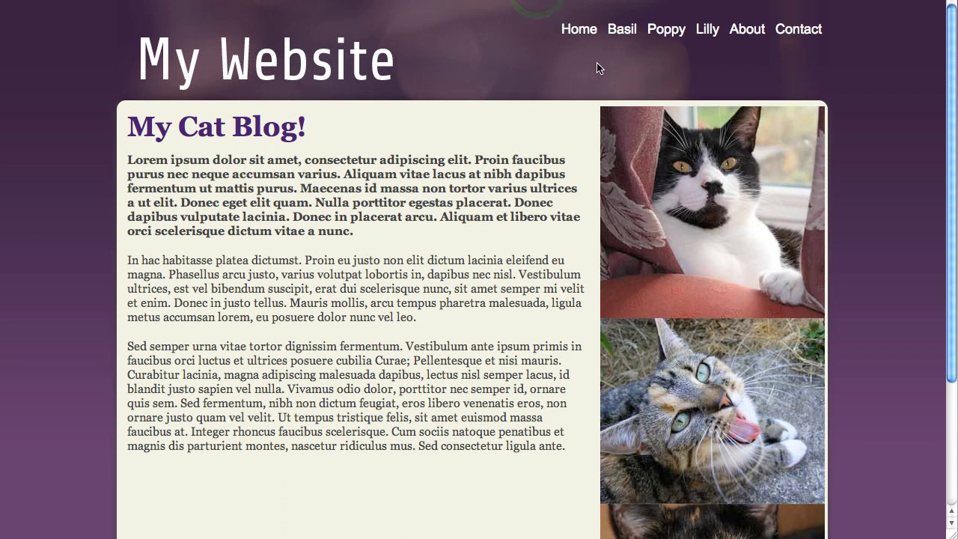
click(622, 34)
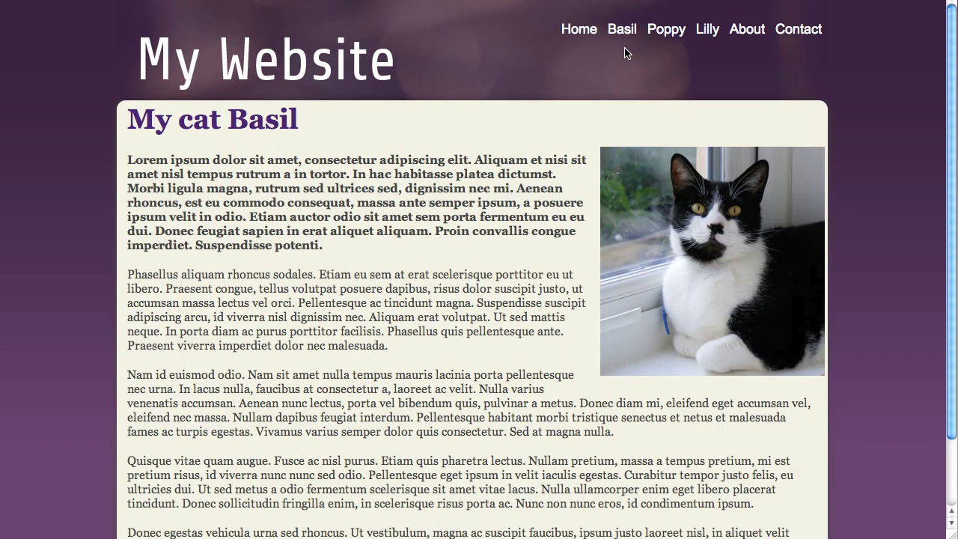
click(674, 32)
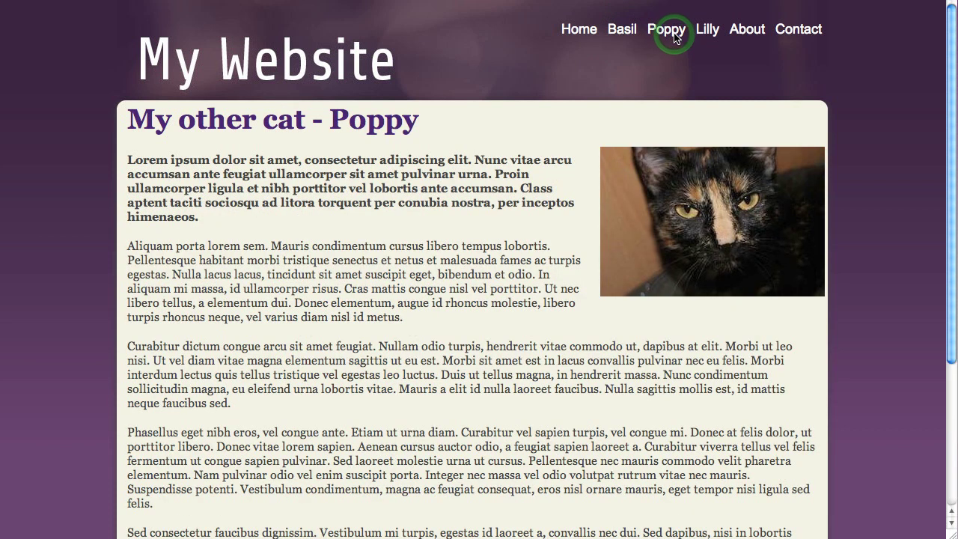
click(707, 33)
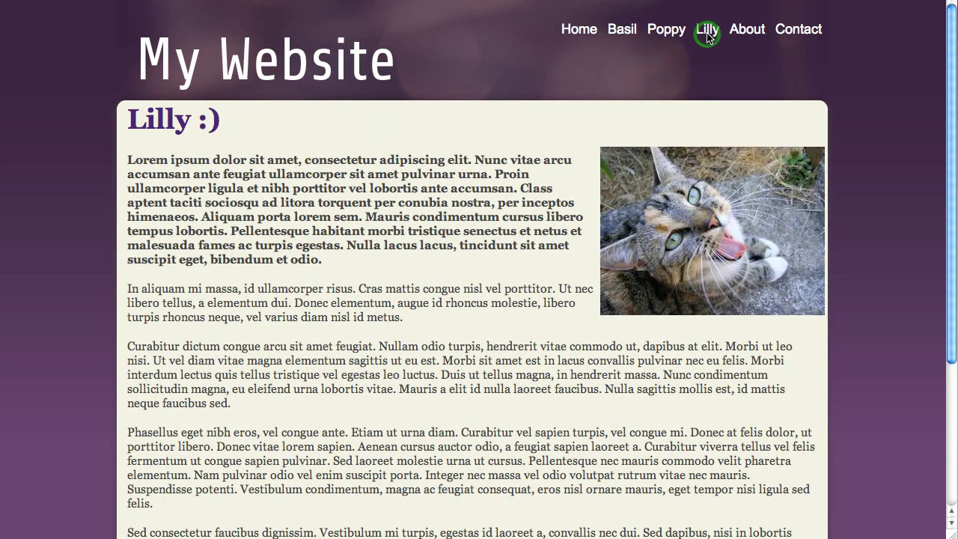
click(566, 34)
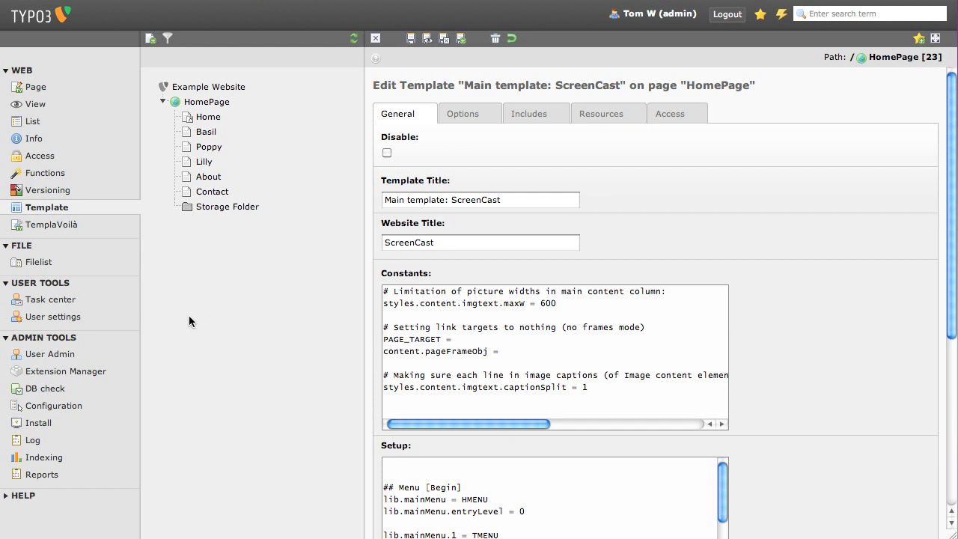
Confirm Indexing statistics now report 4 pages and 197 words, then return to Template tools.
click(96, 457)
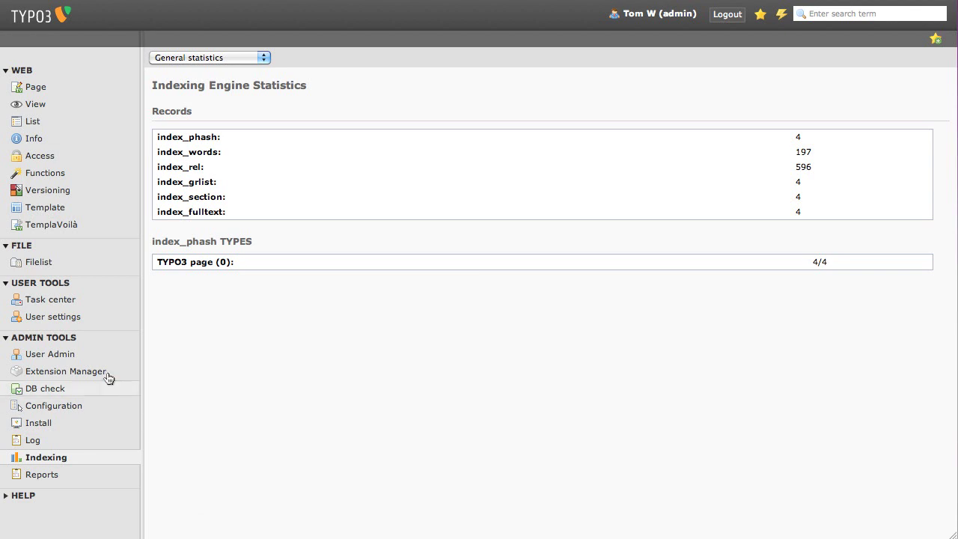
click(73, 211)
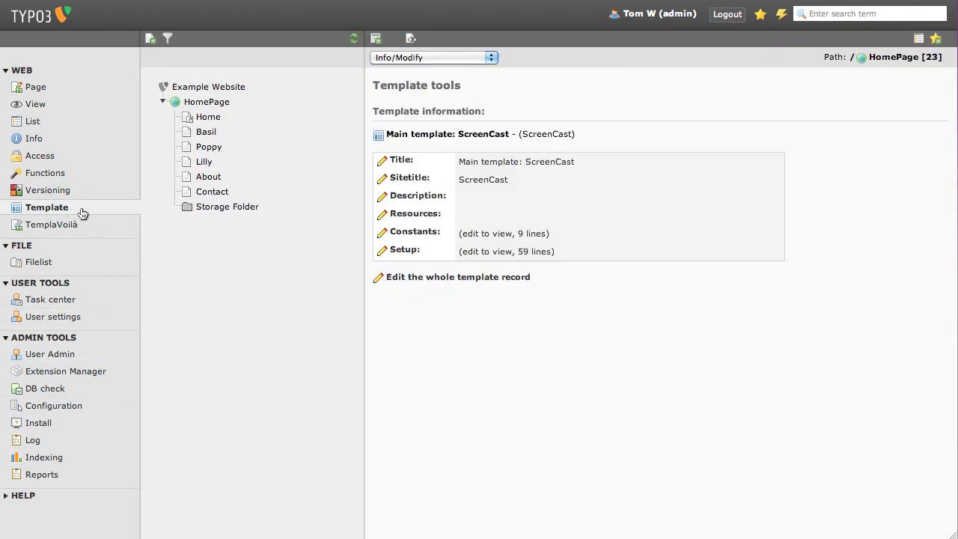
Add a #Searchbox comment and the lib.searchbox COA_INT TypoScript to the template Setup, then save and close.
click(434, 278)
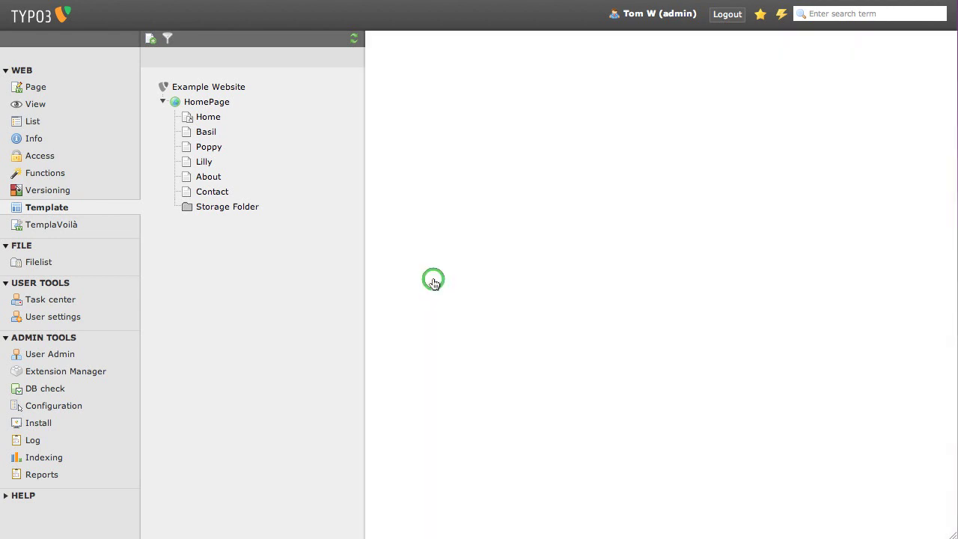
scroll(832, 325, down, 5)
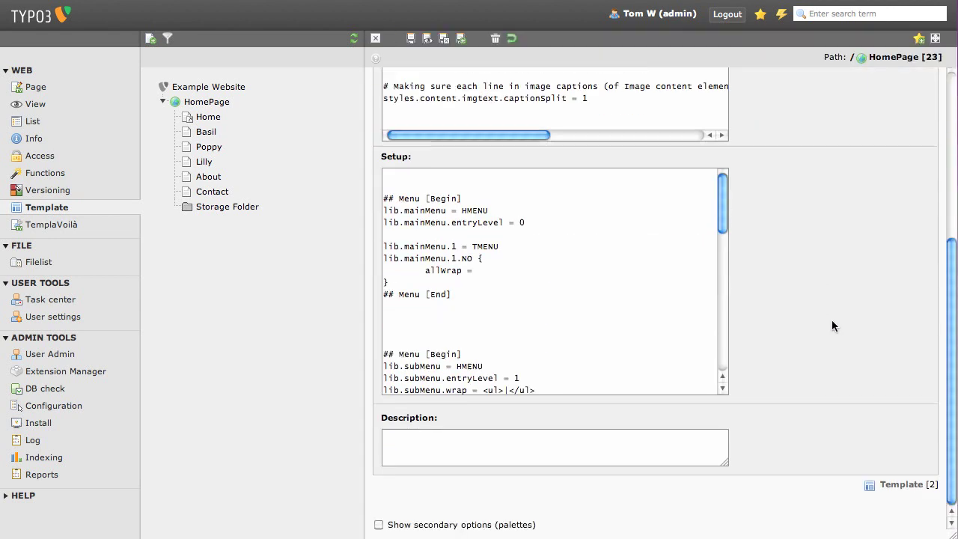
scroll(625, 304, down, 2)
scroll(625, 304, down, 5)
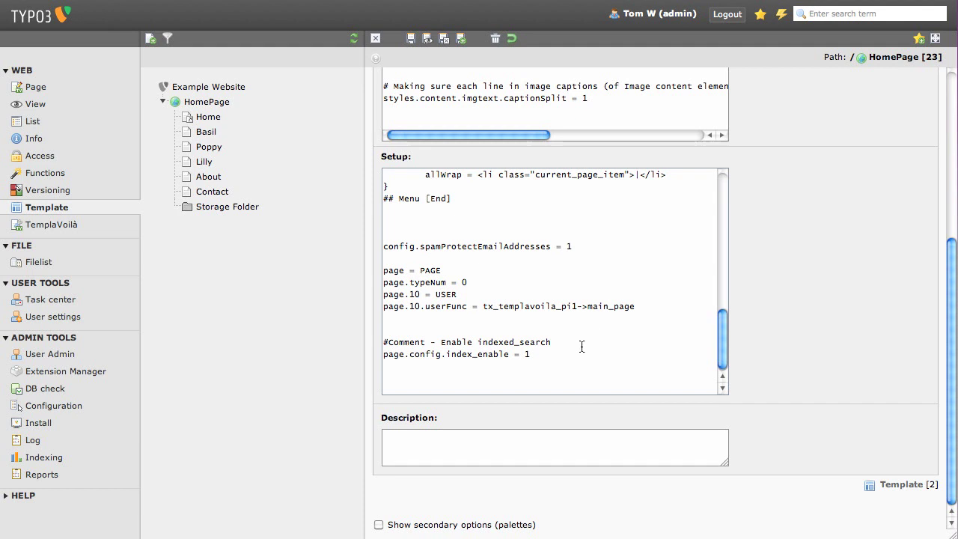
key(Return)
key(Return)
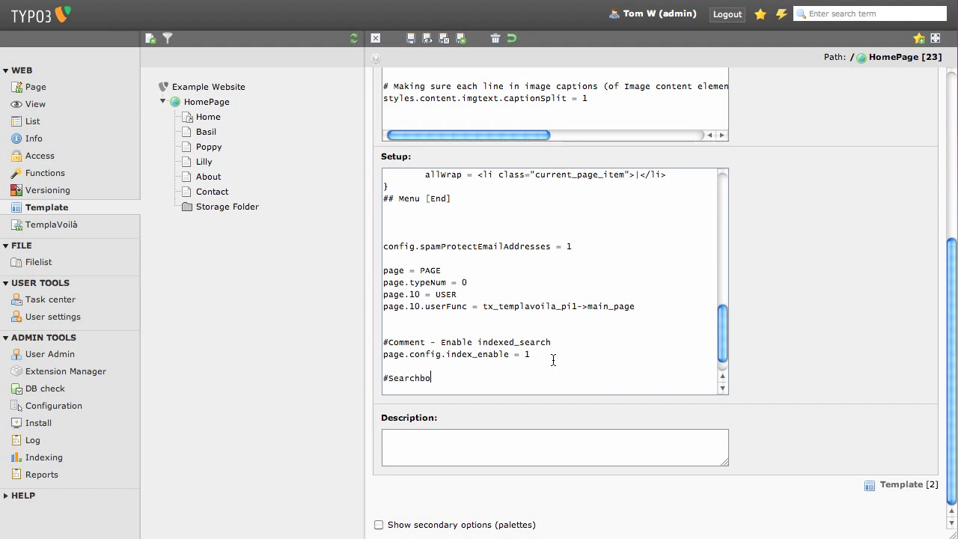
key(Return)
key(super+v)
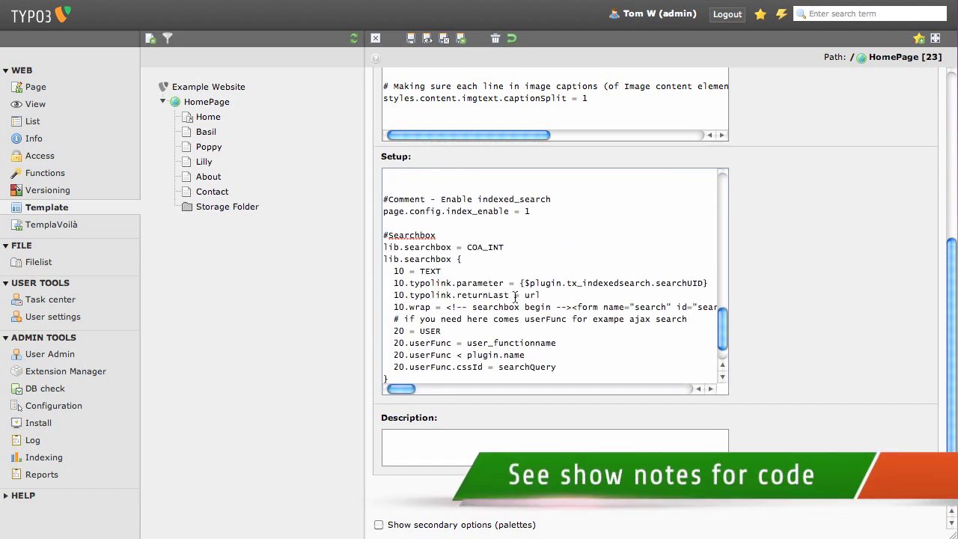
double_click(421, 247)
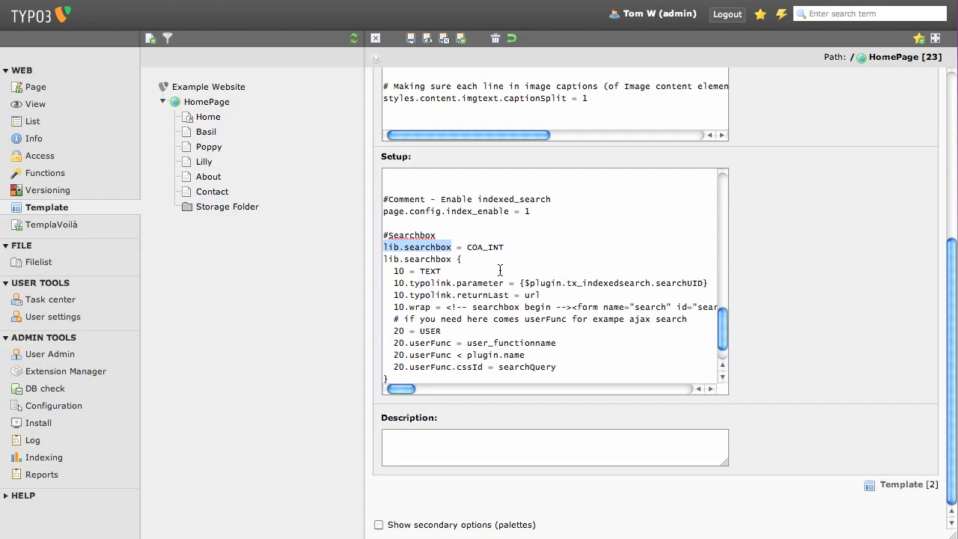
click(445, 42)
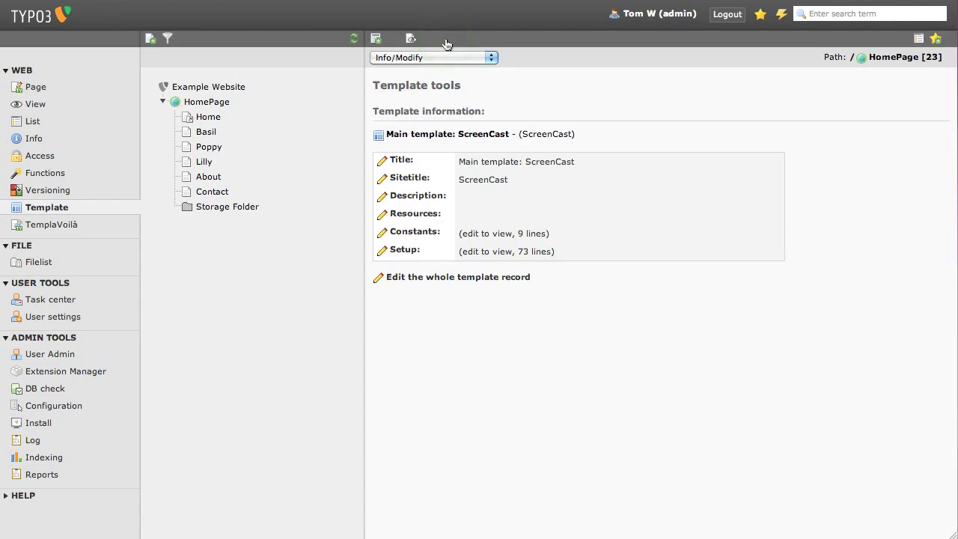
In TemplaVoilà, open the Storage Folder's Main Template mapping for fileadmin/templates/homepage.html.
click(87, 226)
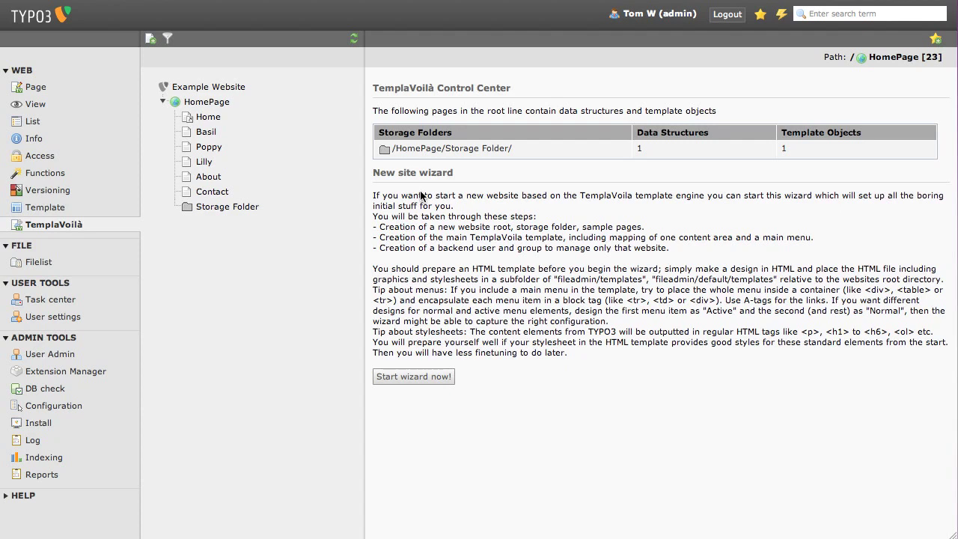
click(442, 149)
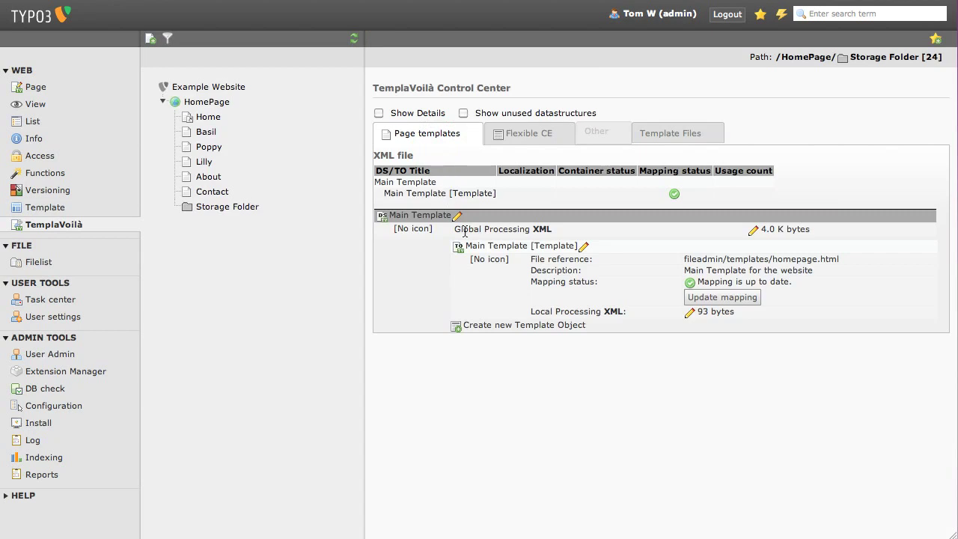
click(695, 298)
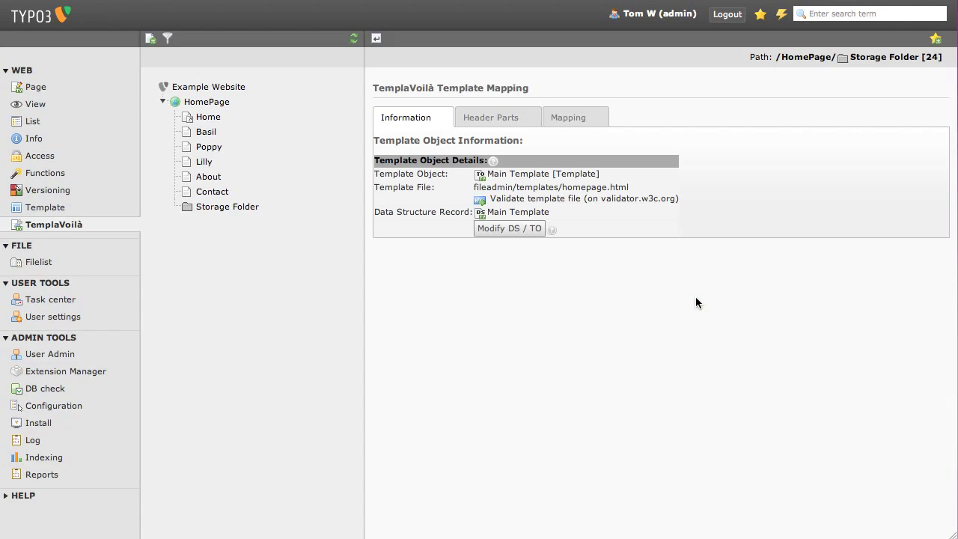
Start modifying the Main Template DS / TO and add a new field named 'searchbox'.
click(514, 232)
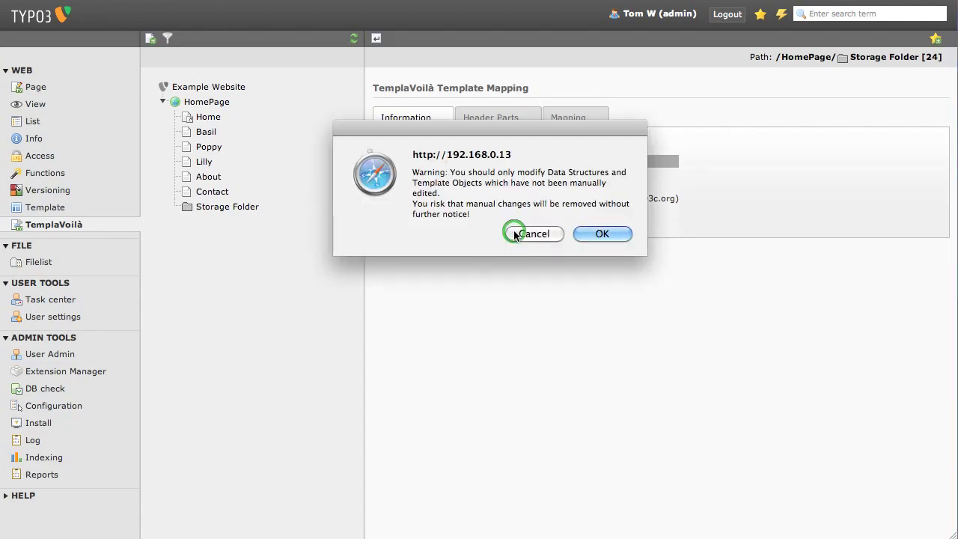
click(616, 232)
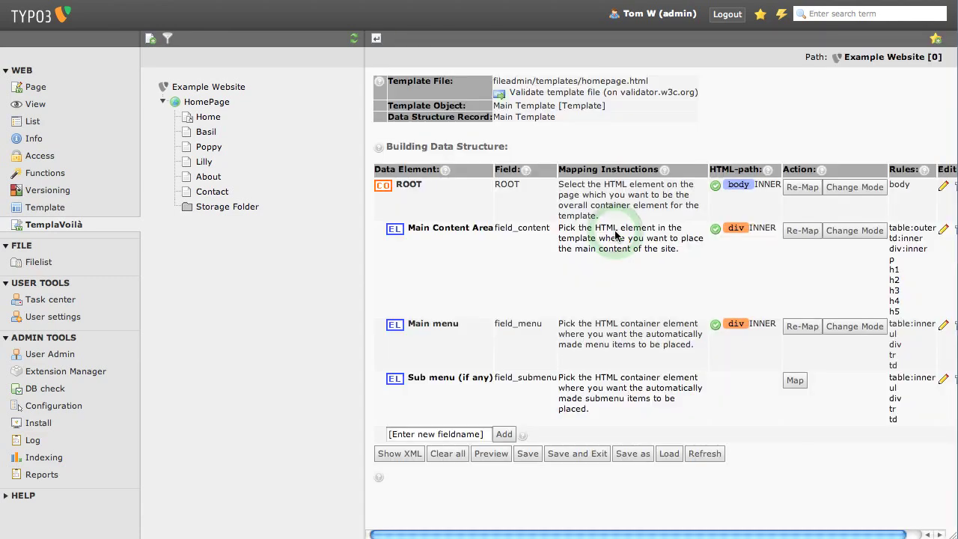
click(367, 301)
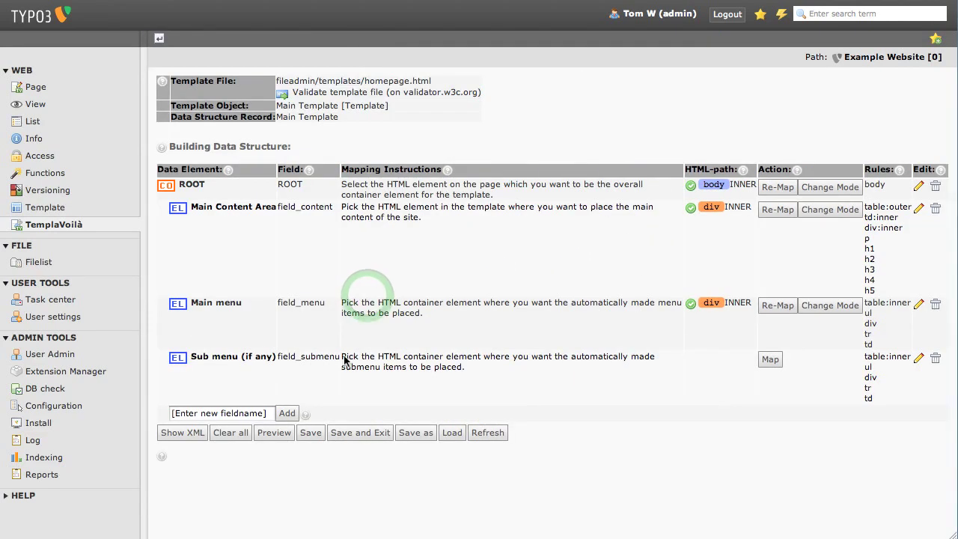
click(268, 413)
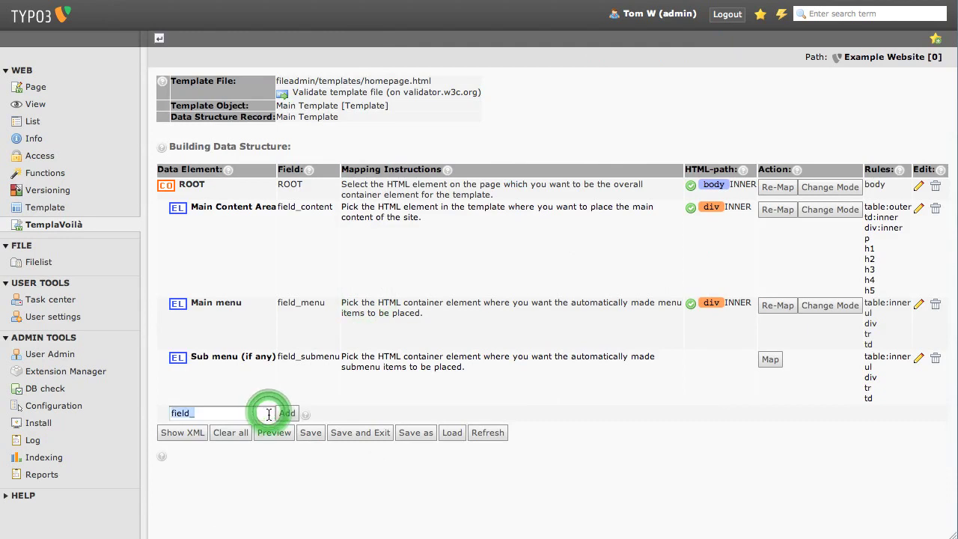
text(searchbox)
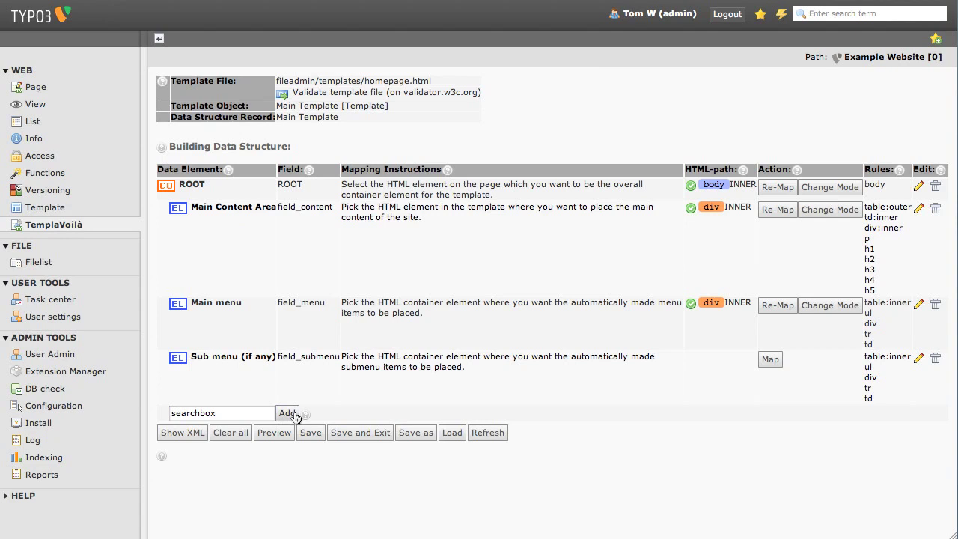
click(290, 414)
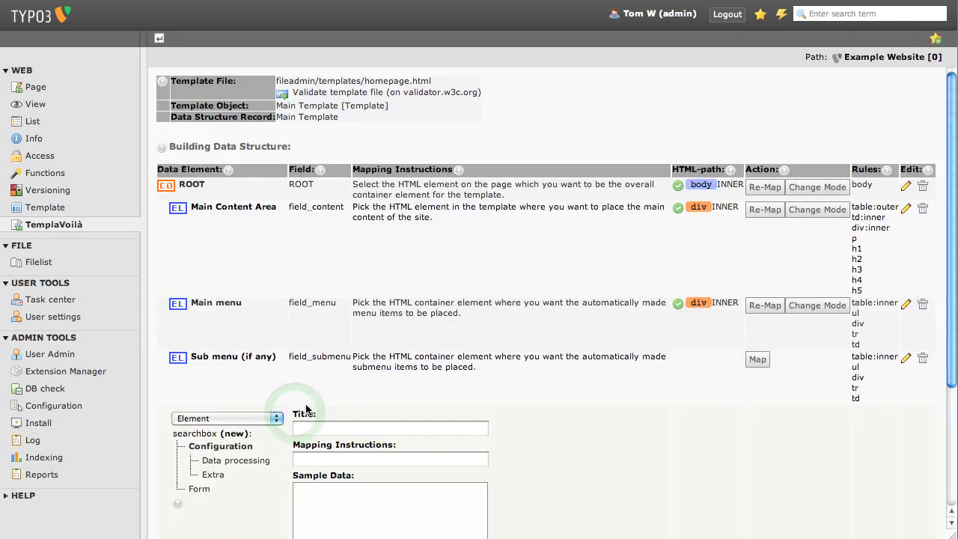
Title it 'site wide searchbox' as a TypoScript Object Path with object path lib.searchbox.
scroll(571, 382, down, 5)
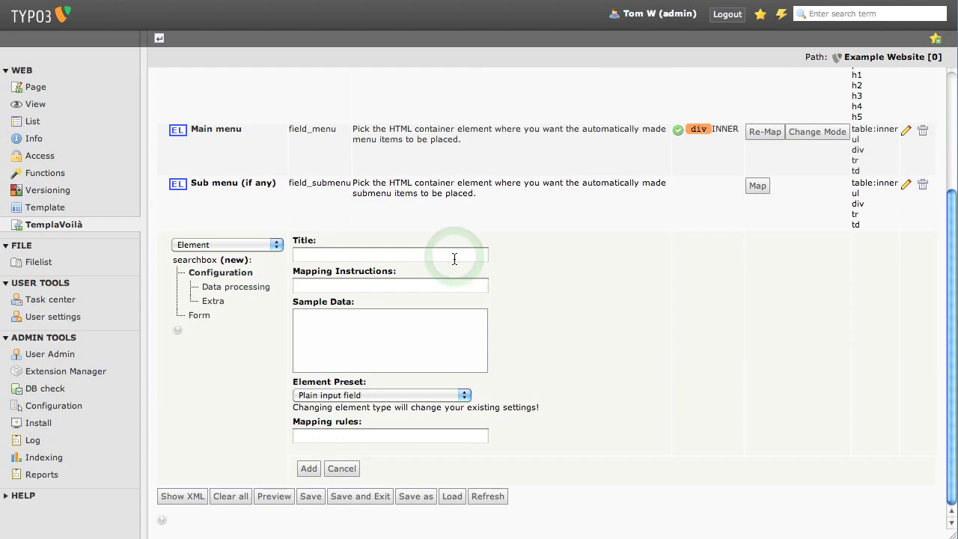
text(site wide searchbox)
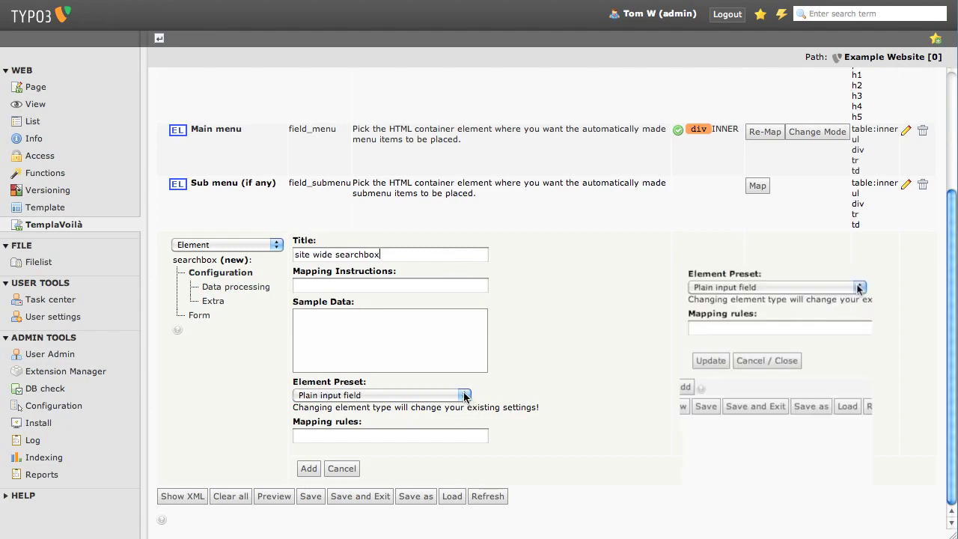
click(464, 395)
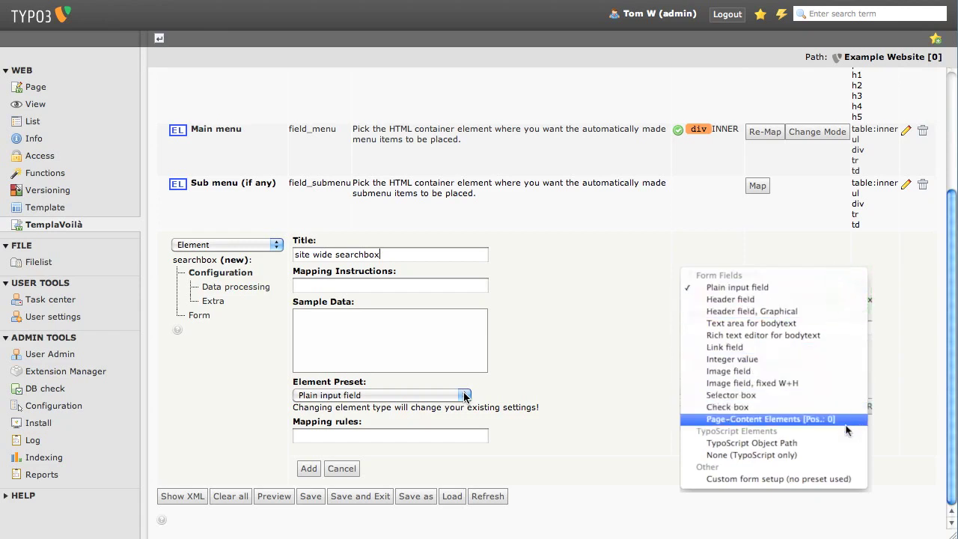
click(787, 442)
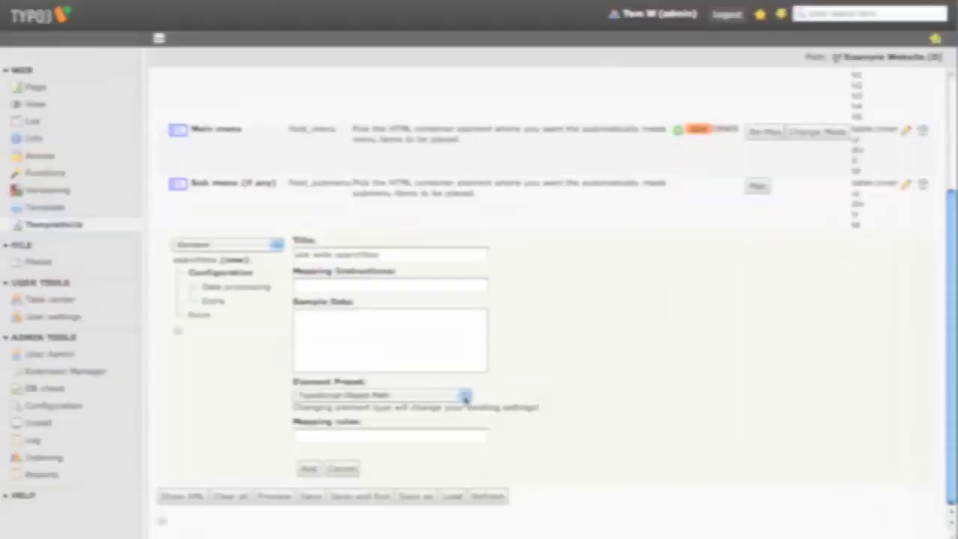
click(307, 468)
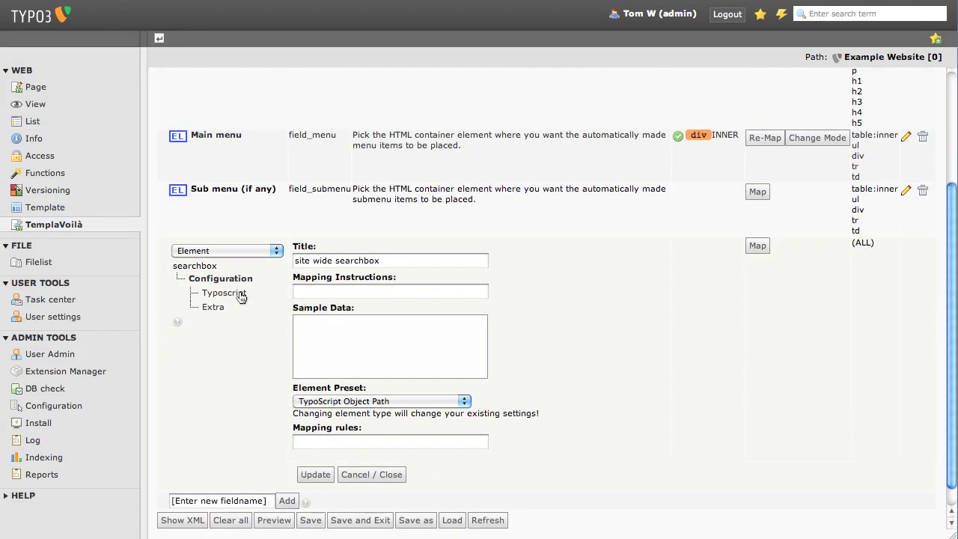
click(241, 297)
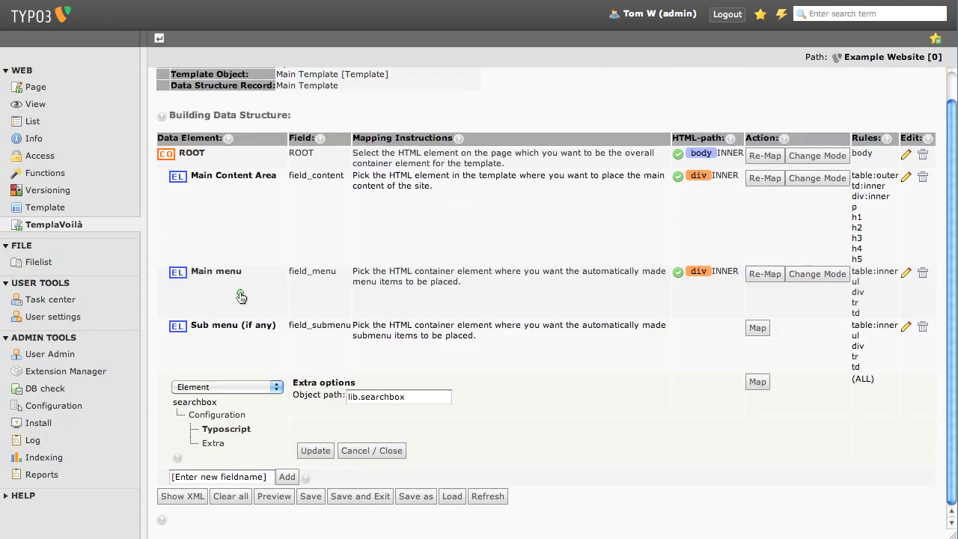
double_click(417, 399)
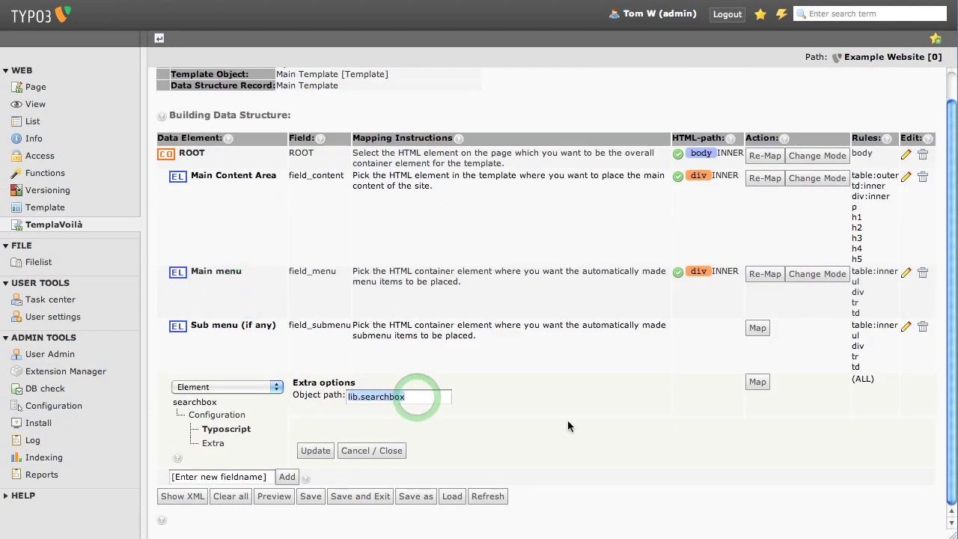
Map searchbox to the div id="searchbox" as INNER, save the data structure, and clear all caches.
click(757, 383)
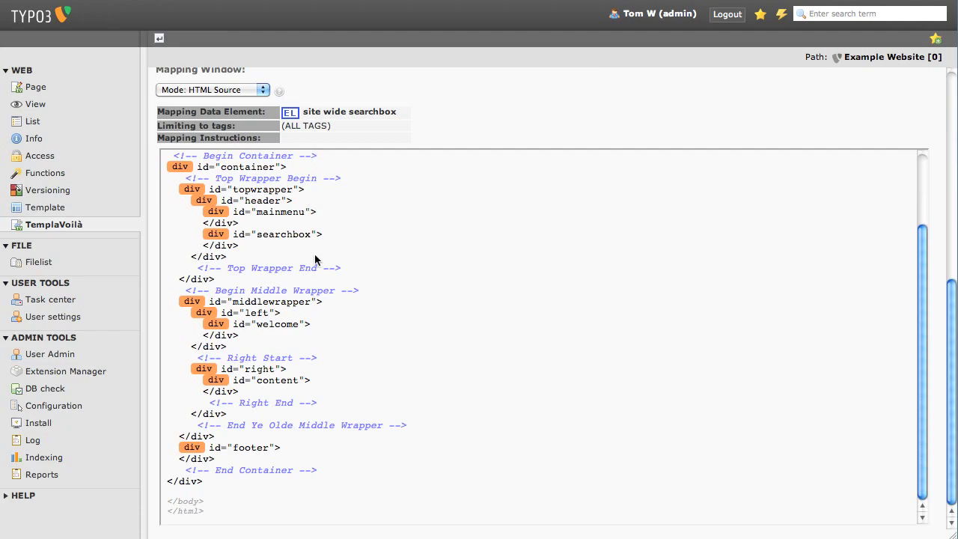
click(224, 237)
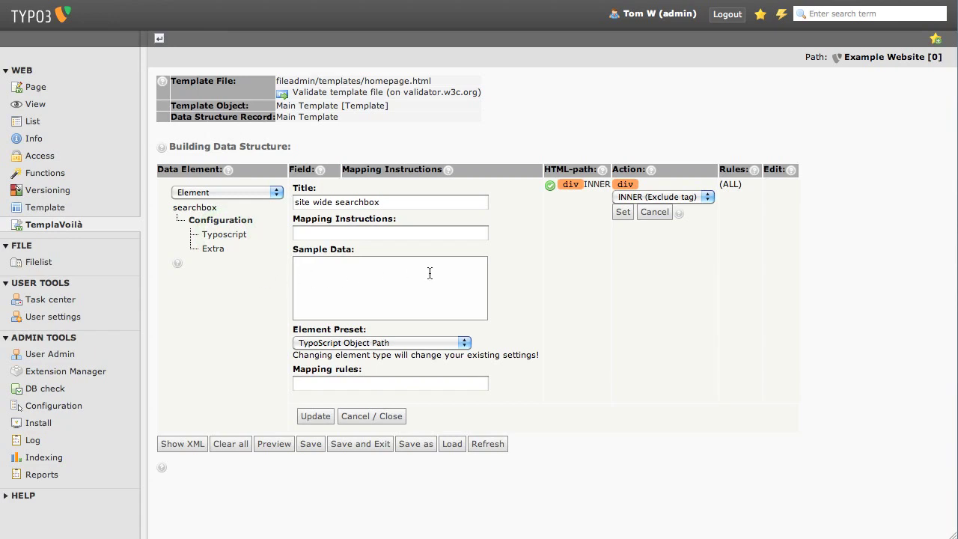
click(622, 213)
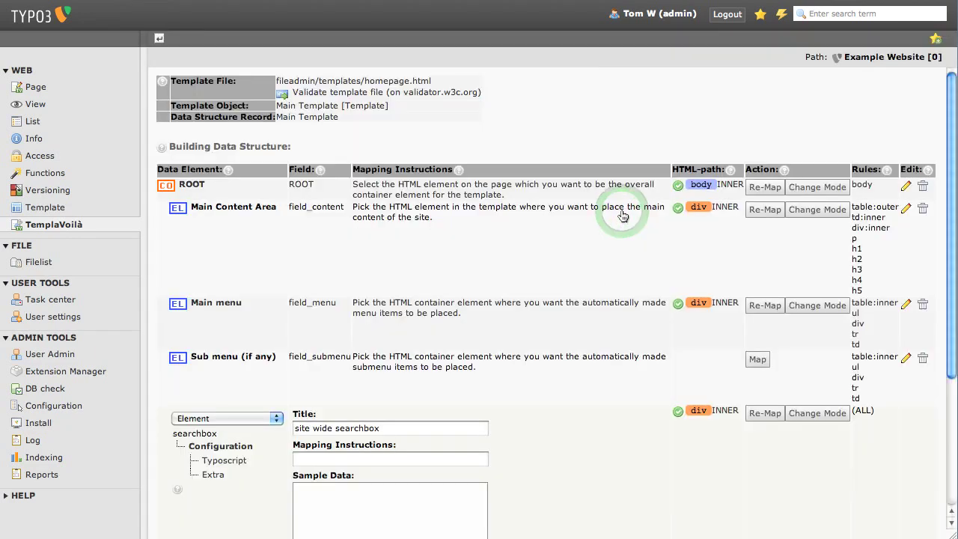
scroll(600, 255, down, 5)
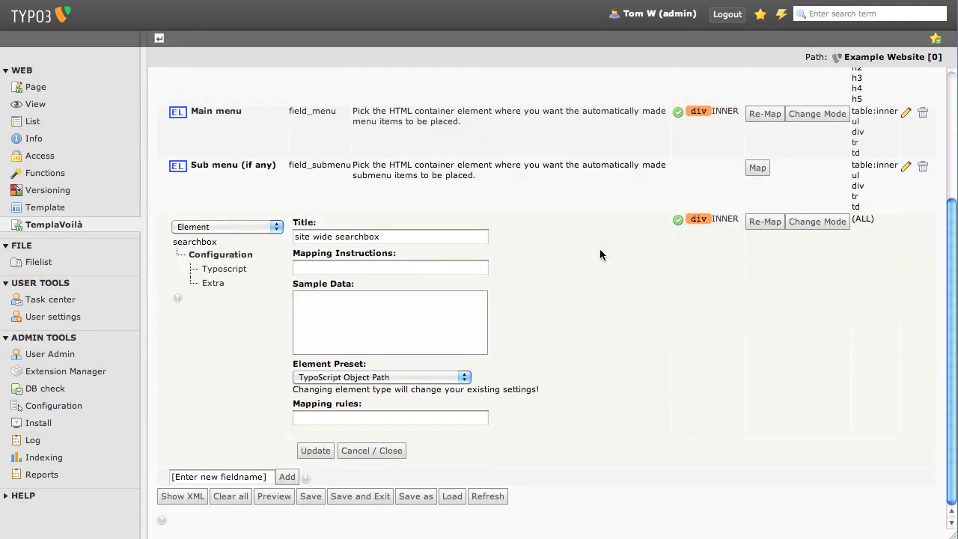
click(373, 497)
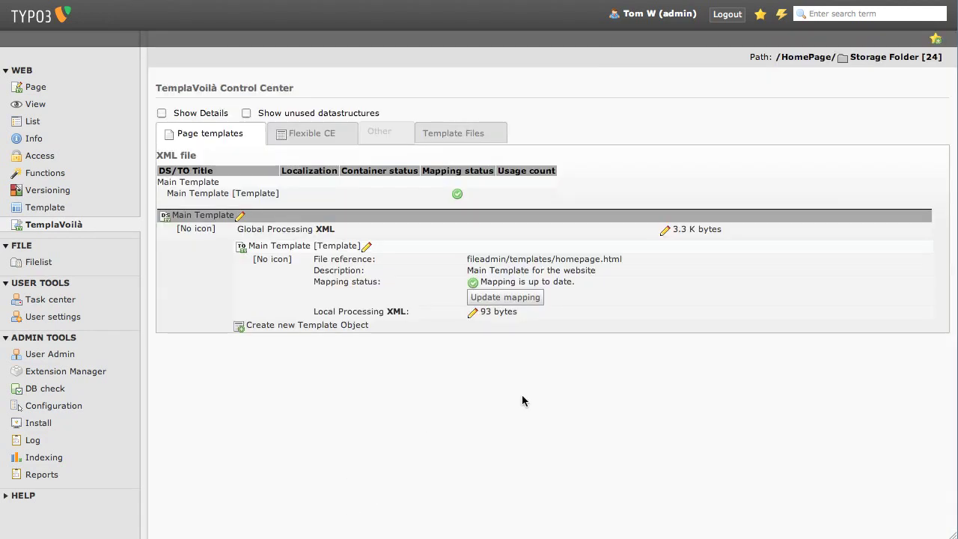
click(783, 15)
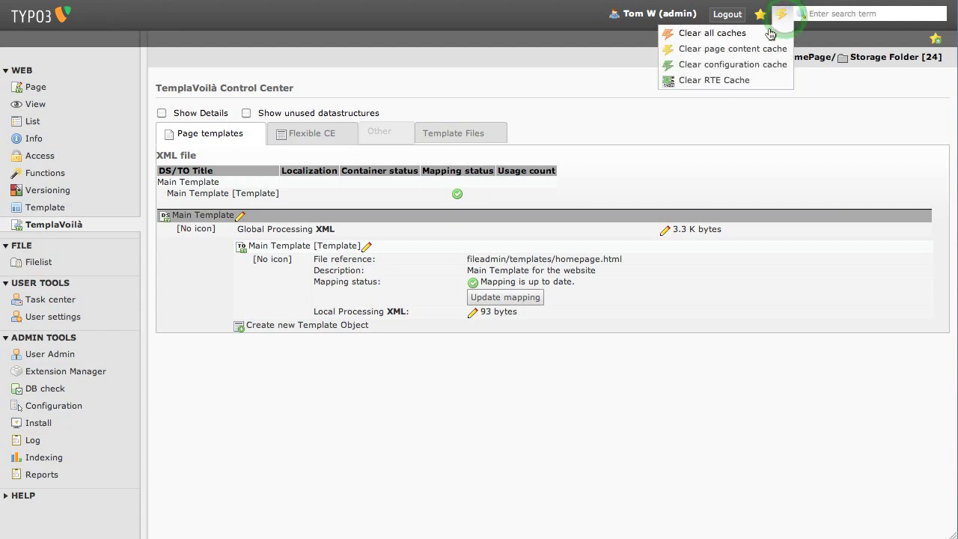
click(767, 35)
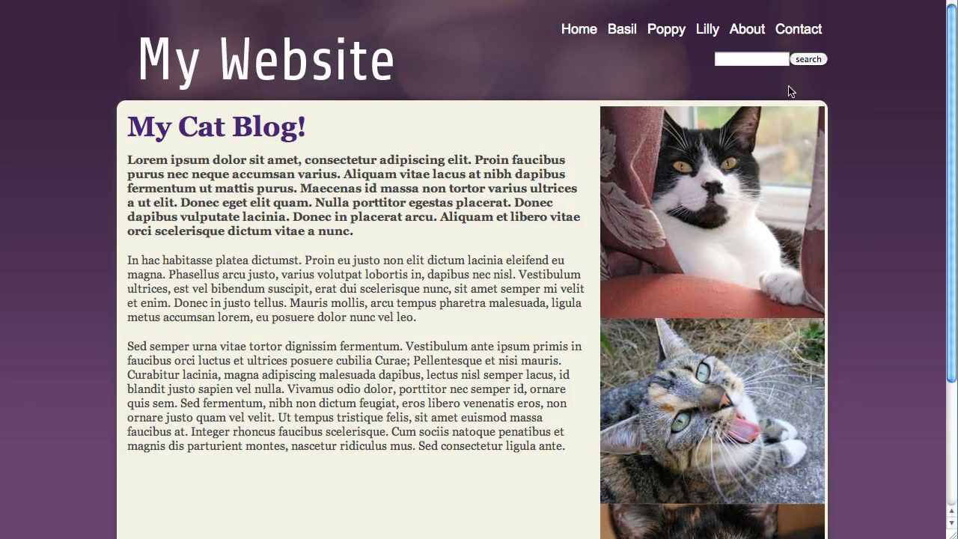
Type 'cats' into the site's header search box.
click(762, 60)
text(cat)
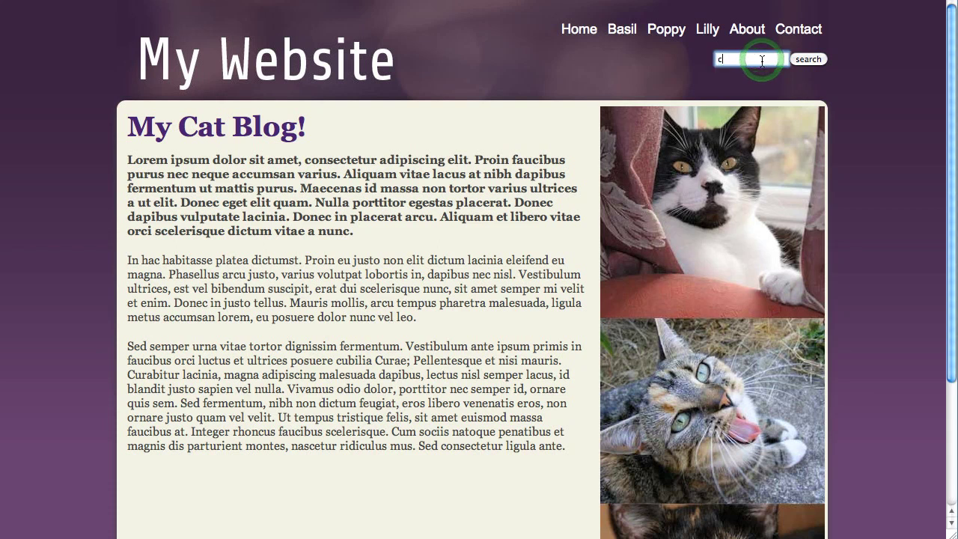
text(s)
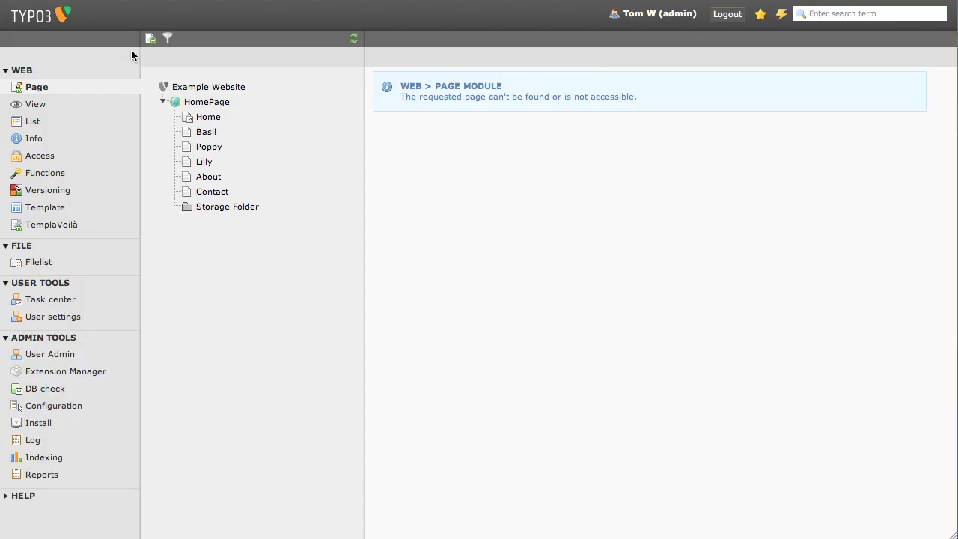
Add a new Standard page right below Home named 'Search Results'.
click(151, 40)
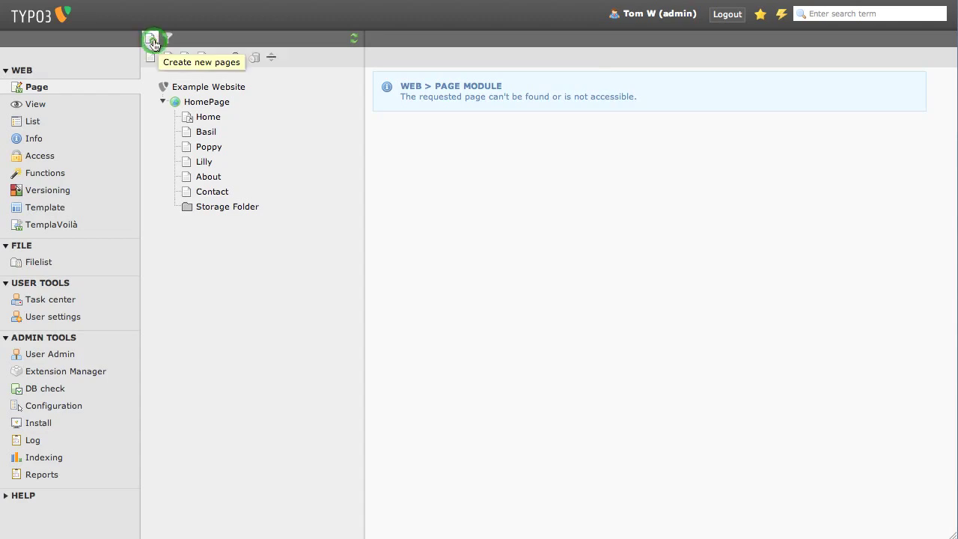
drag(152, 58, 223, 128)
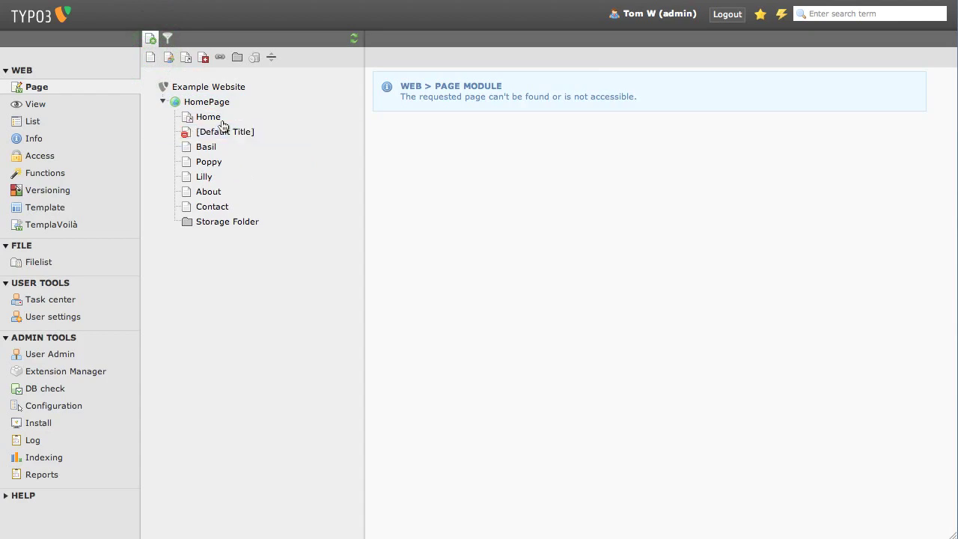
text(Search Results)
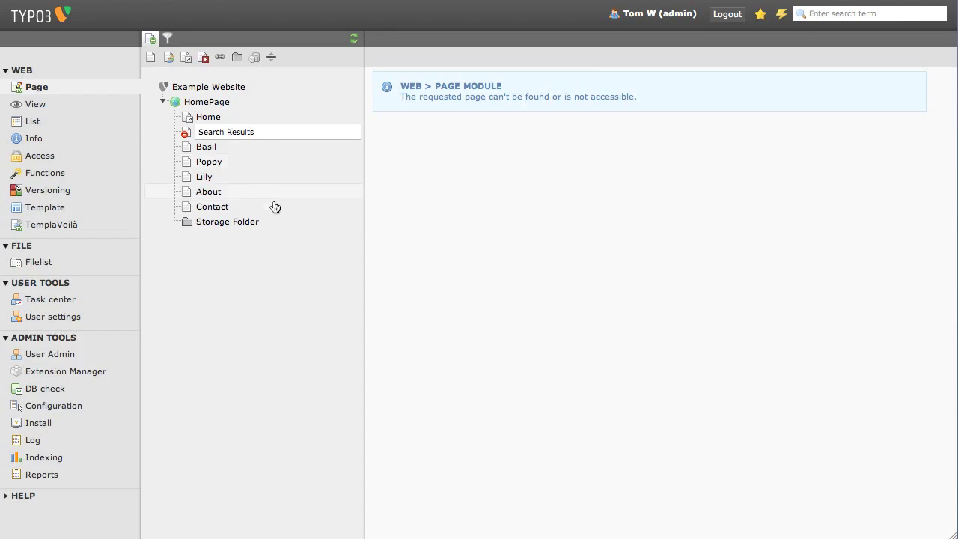
click(289, 256)
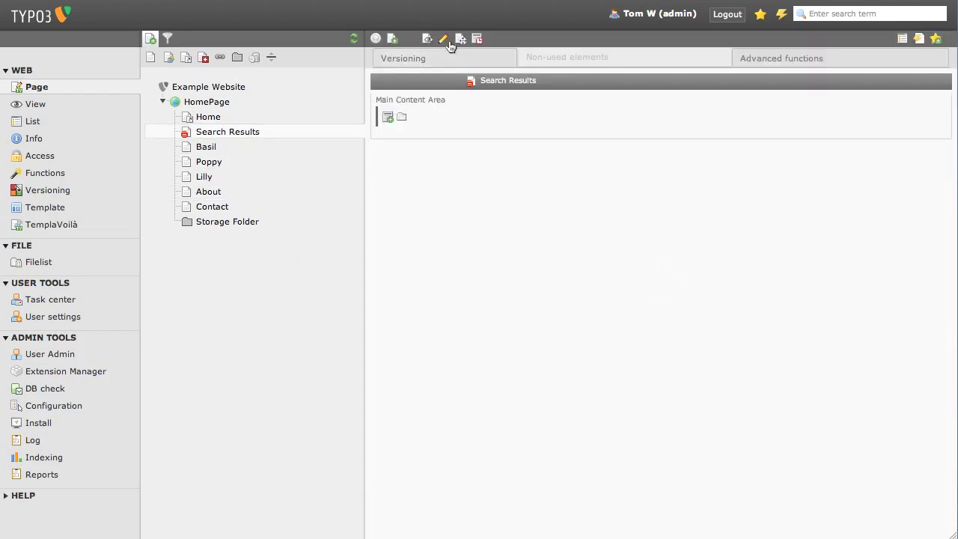
Enable the Search Results page, hide it in menus, and save the page properties.
click(444, 40)
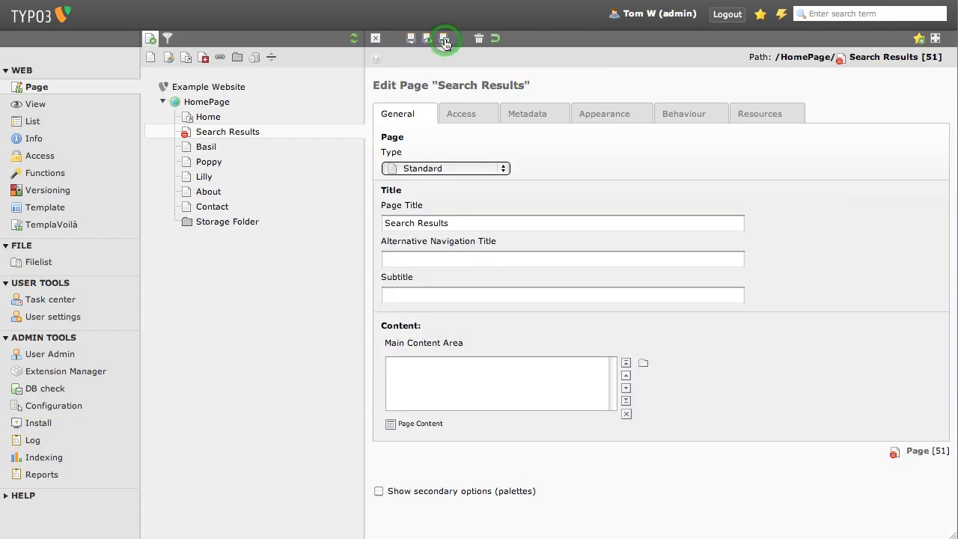
click(466, 114)
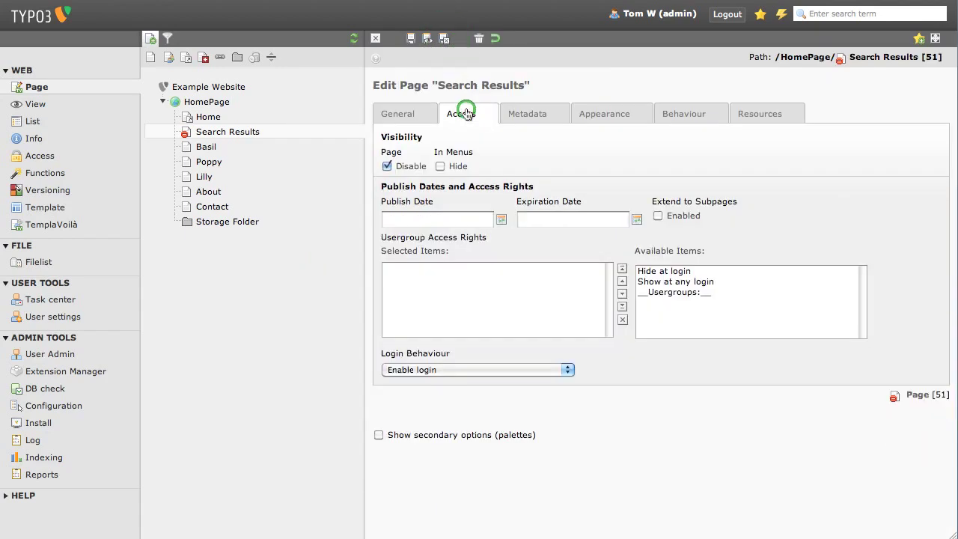
click(386, 167)
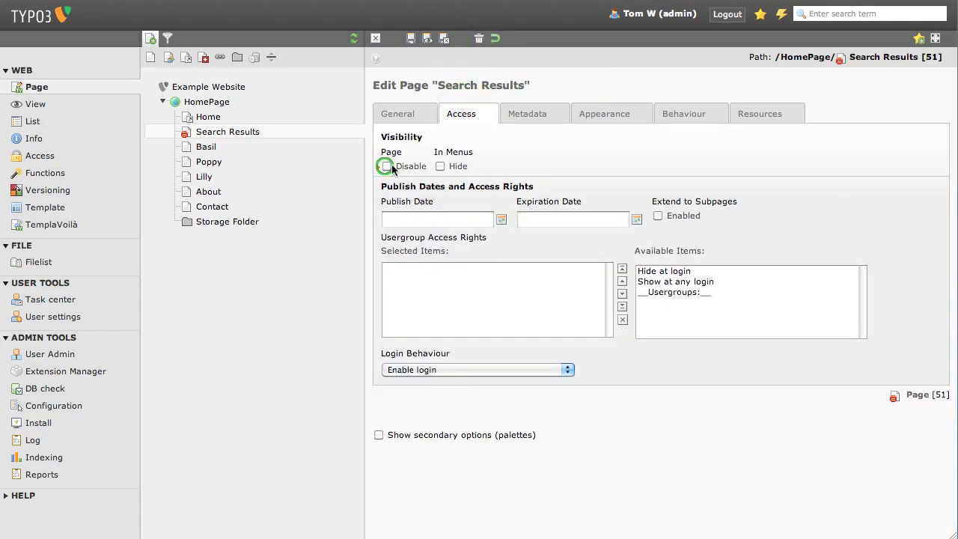
click(441, 166)
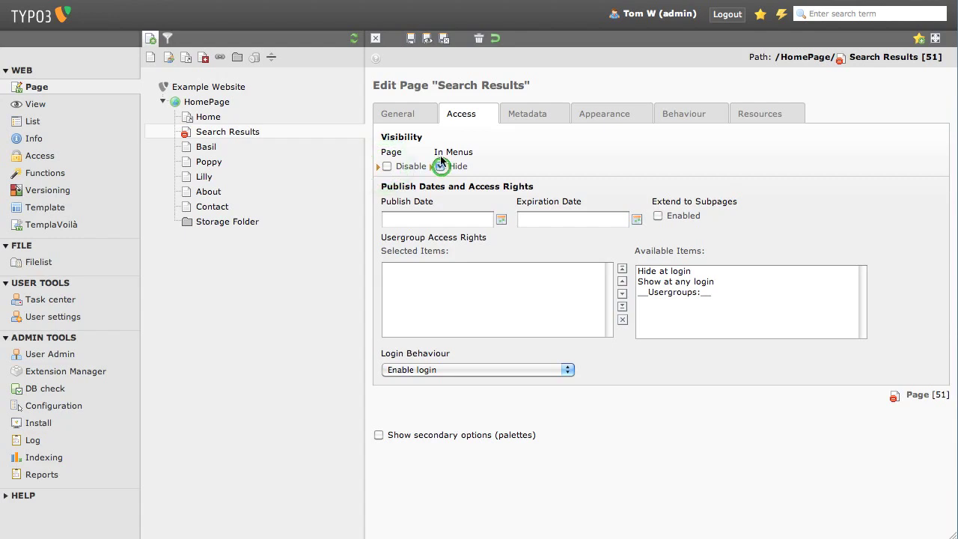
click(444, 39)
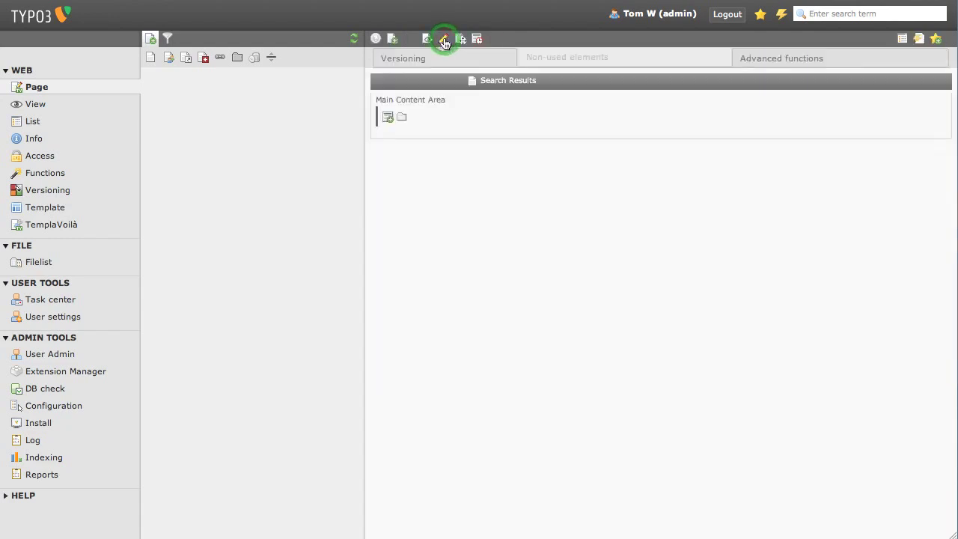
Add a General Plugin content element set to the Indexed search plugin, and save it.
click(388, 118)
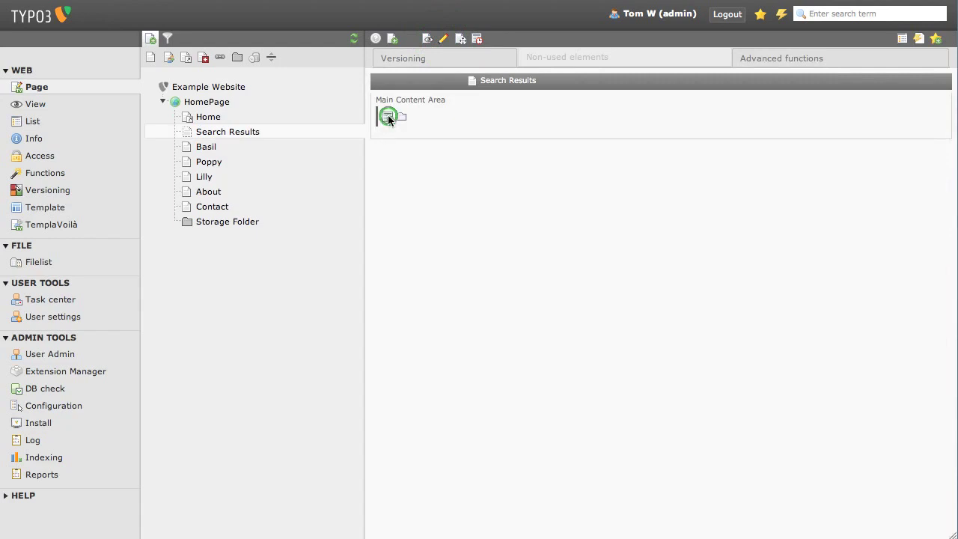
scroll(490, 125, down, 2)
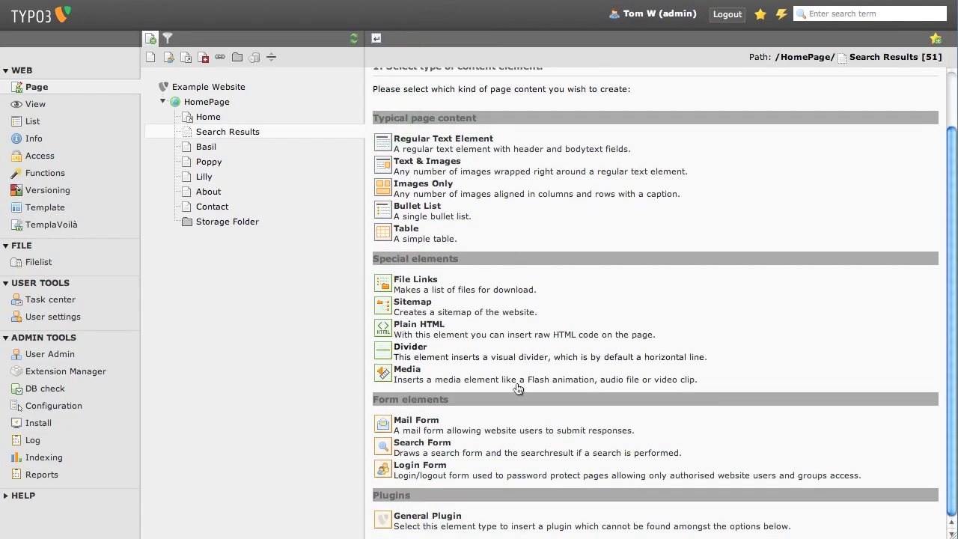
click(384, 520)
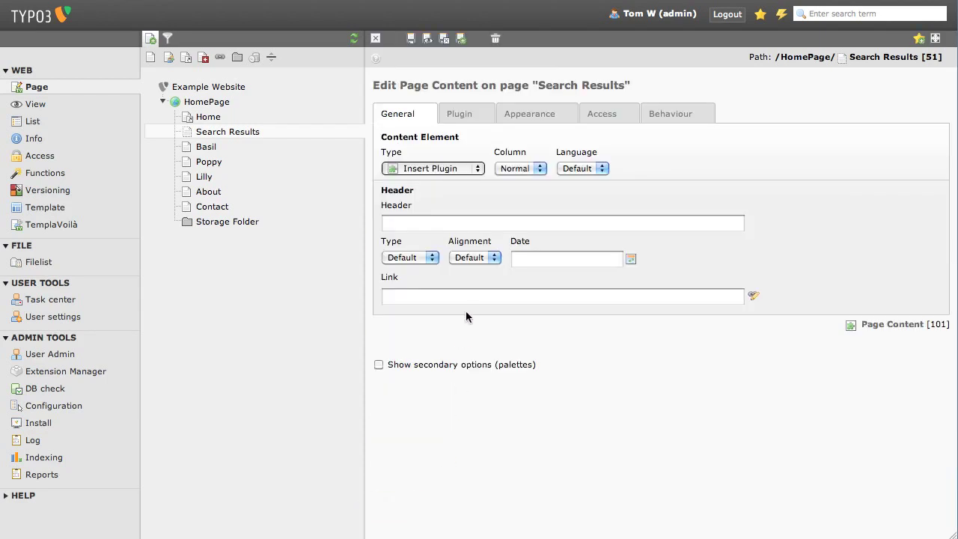
click(463, 117)
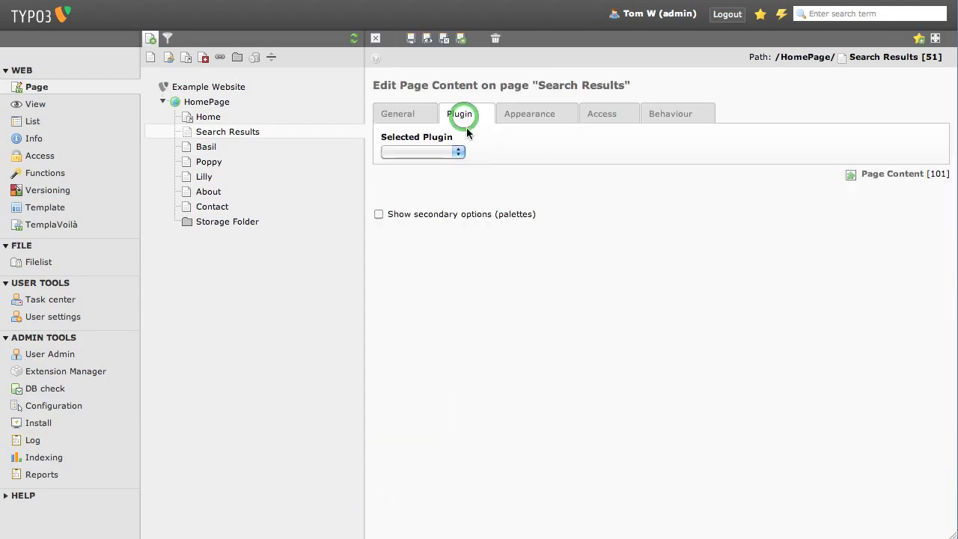
click(458, 153)
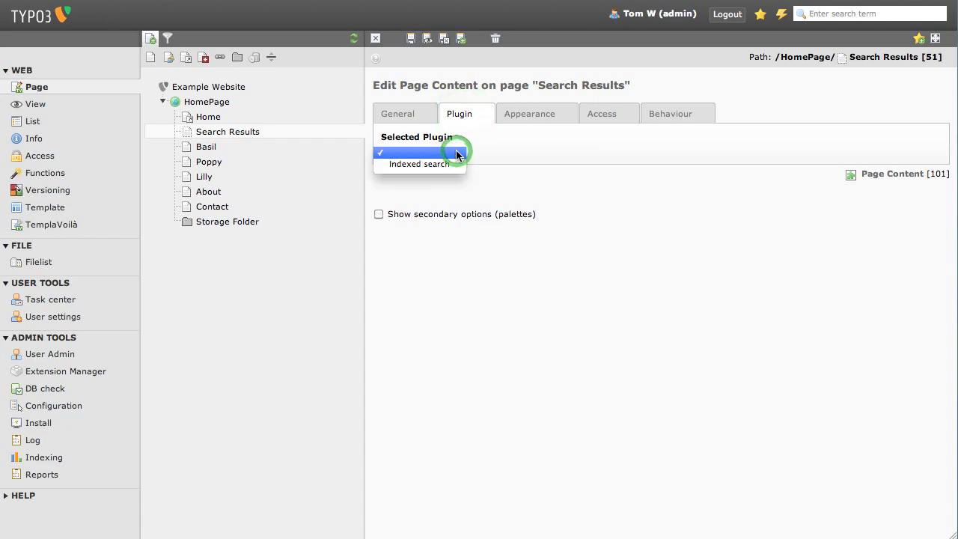
click(453, 164)
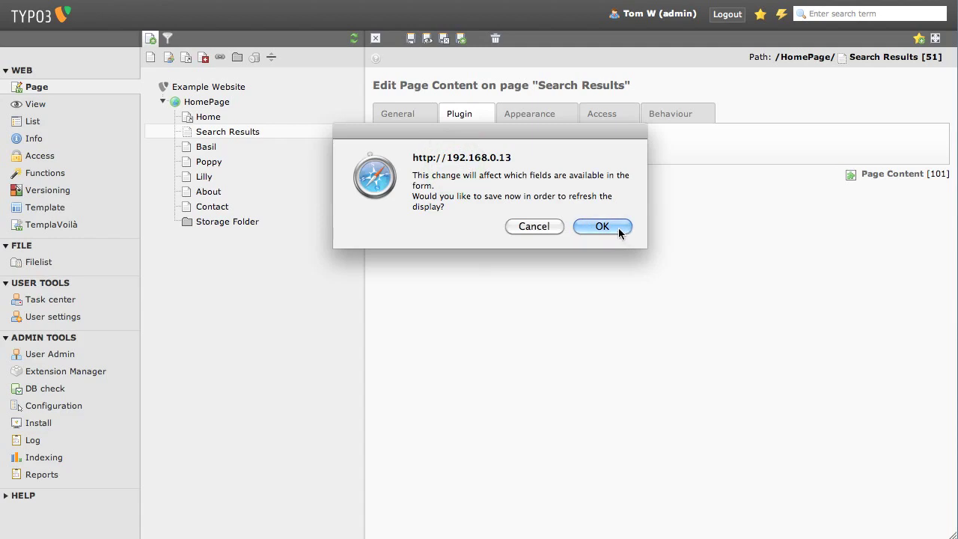
click(620, 228)
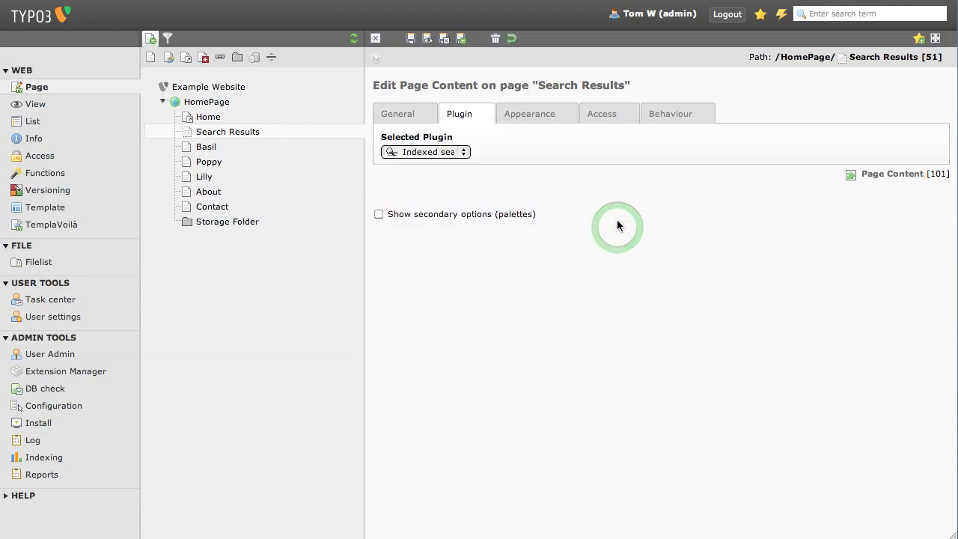
click(443, 40)
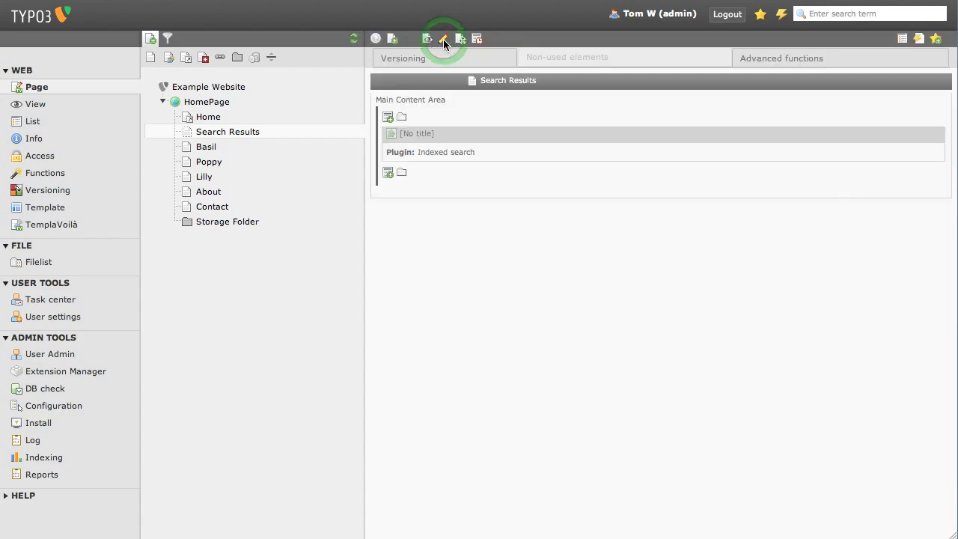
Add plugin.tx_indexedsearch.searchUID = 51 to the HomePage template Constants, save, and clear caches.
click(101, 211)
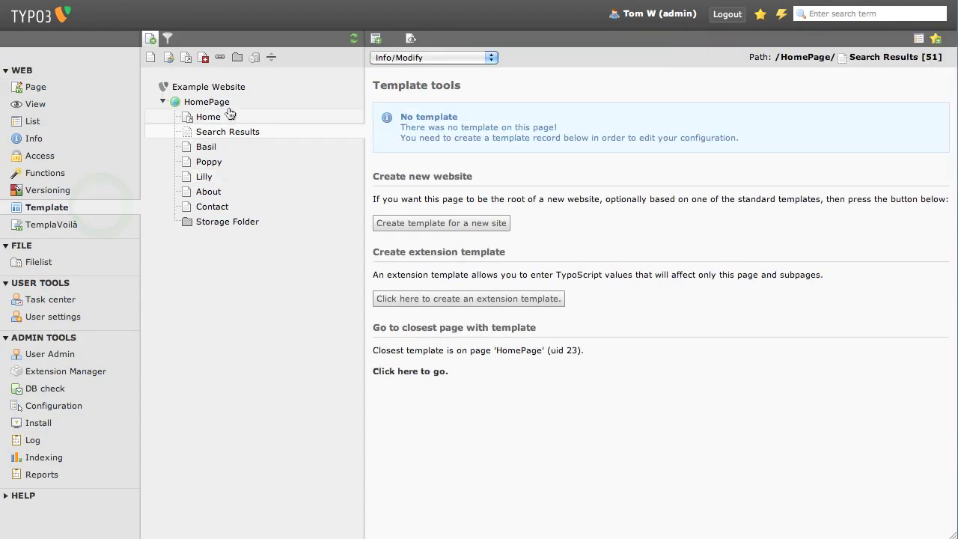
click(230, 102)
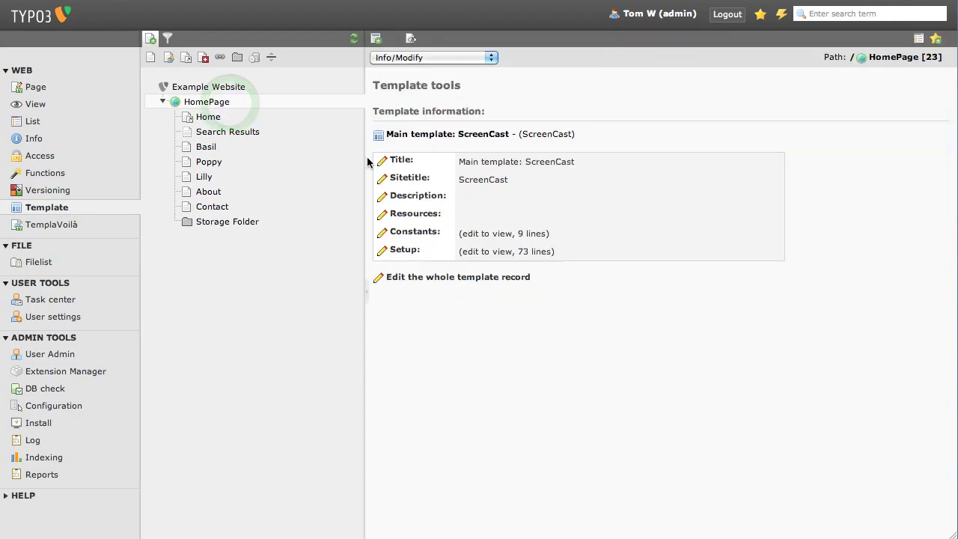
click(430, 277)
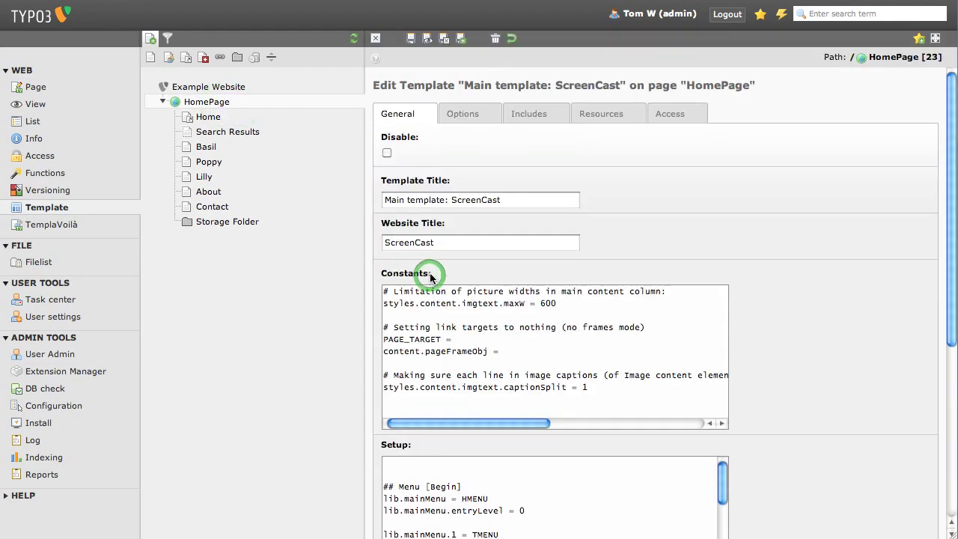
scroll(430, 274, down, 1)
click(615, 352)
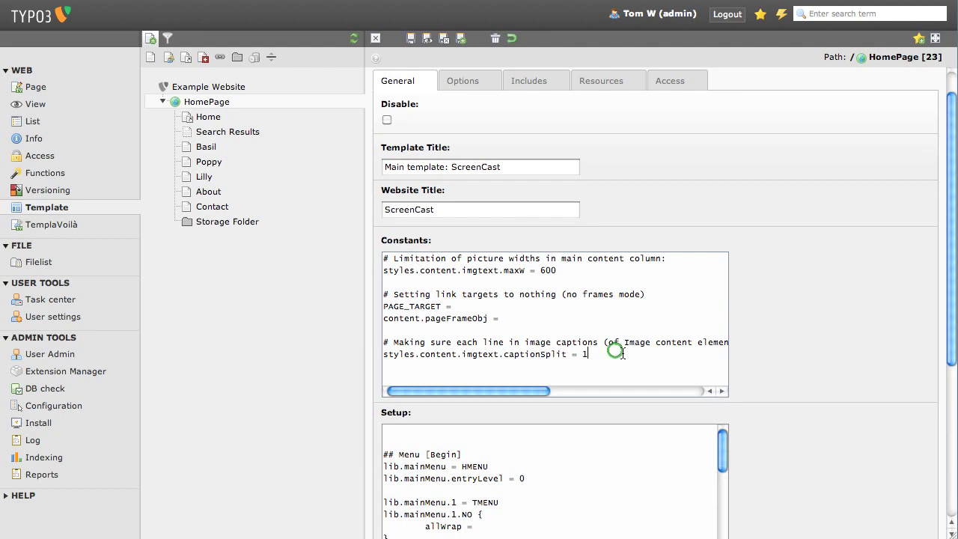
text(plugin.tx_indexedsearch.searchUID =)
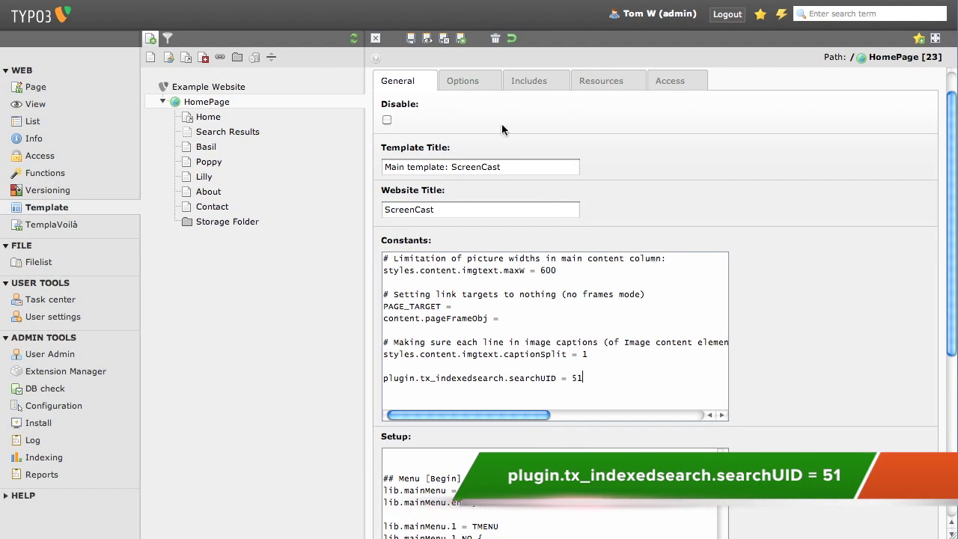
click(443, 42)
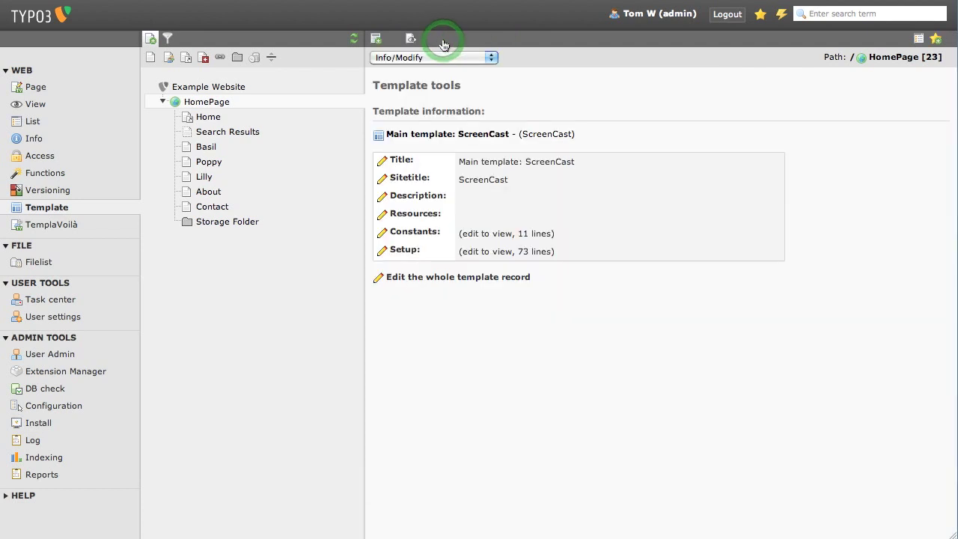
click(784, 21)
Clear all caches, then search the site for 'lorem ipsum' and scroll through the four results.
click(753, 35)
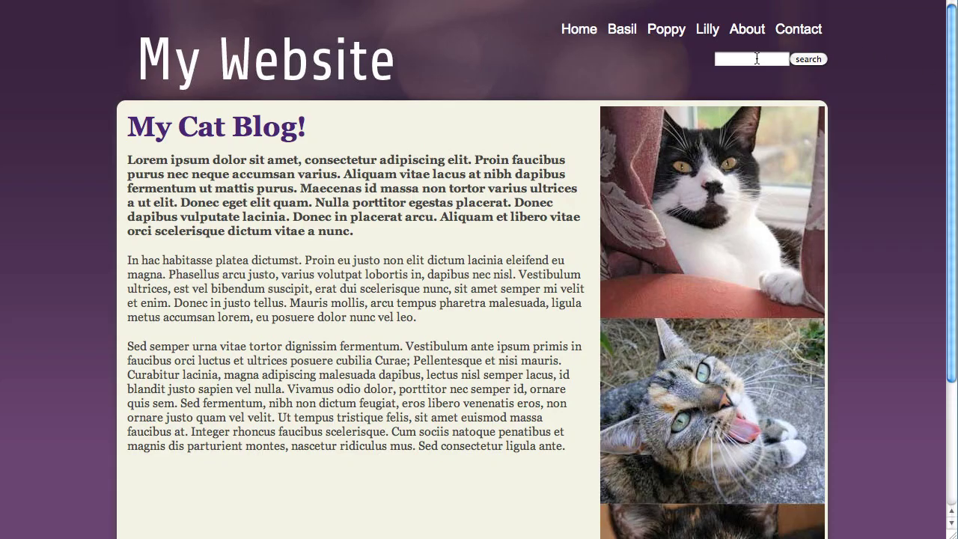
click(756, 59)
text(lorem ipsum)
key(Return)
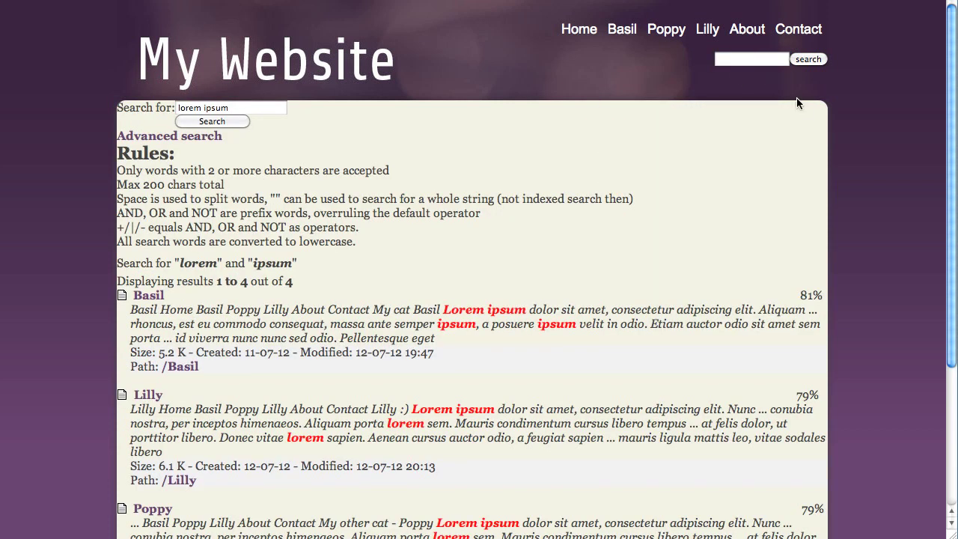
drag(952, 81, 953, 206)
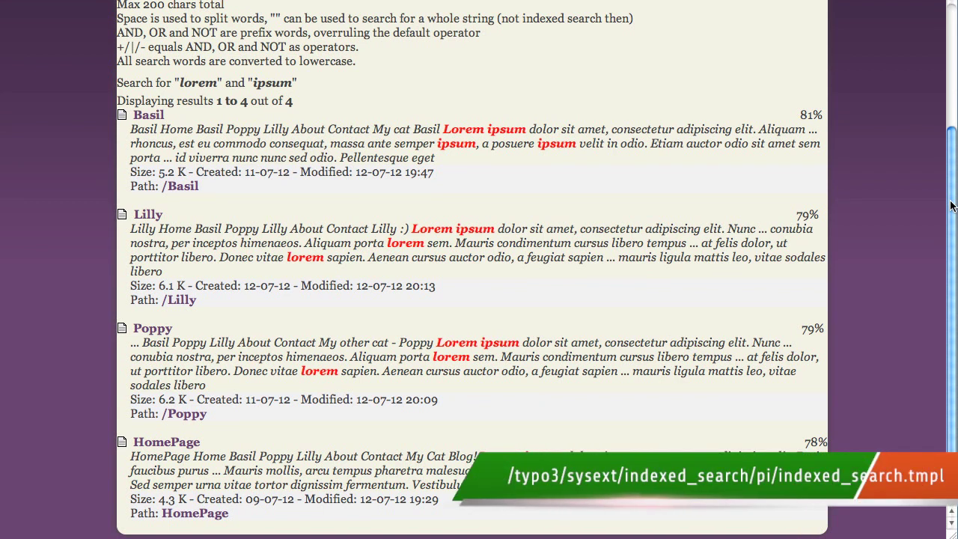
drag(952, 206, 953, 226)
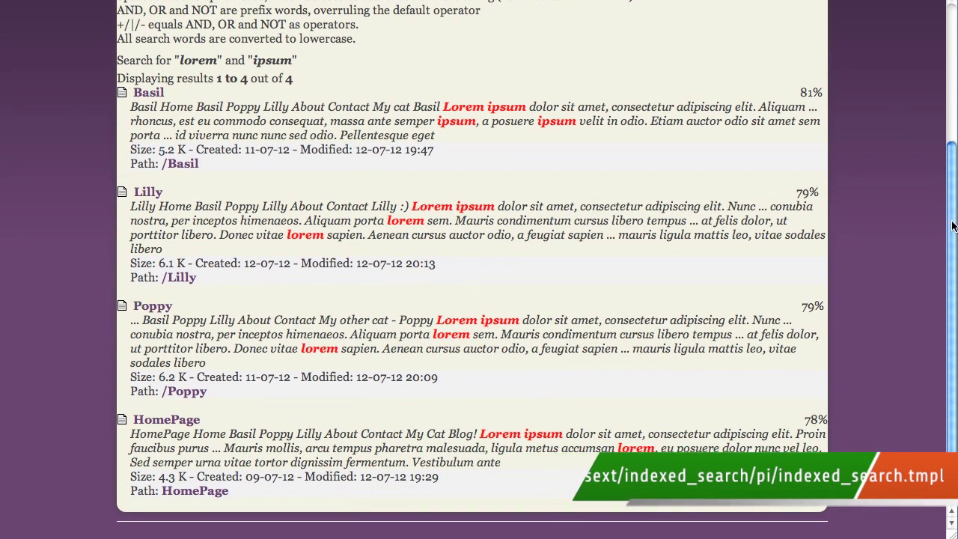